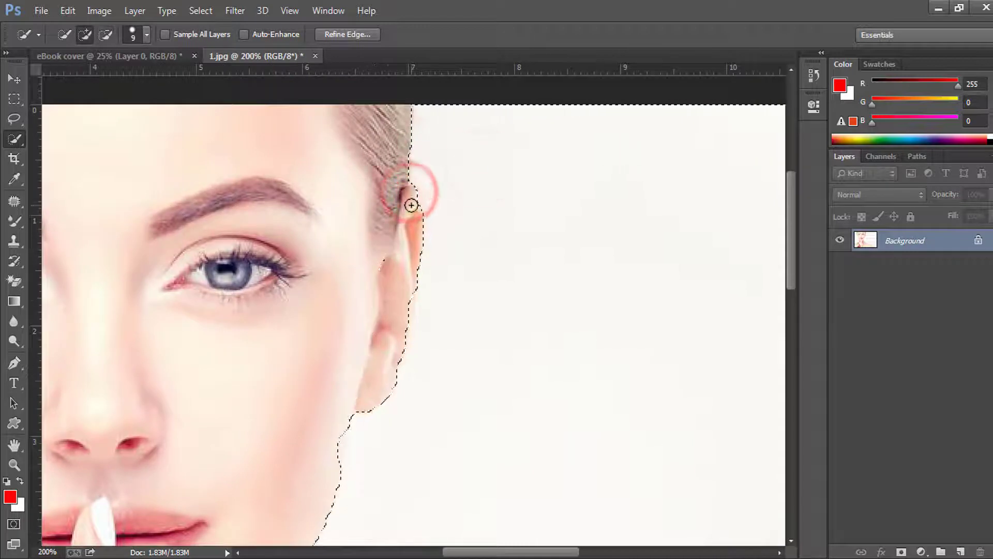
Step: Refine the quick selection of the backdrop along the edge of the woman's ear and jaw in 1.jpg
left_click(417, 201, "alt")
left_click(419, 201, "alt")
left_click(432, 196)
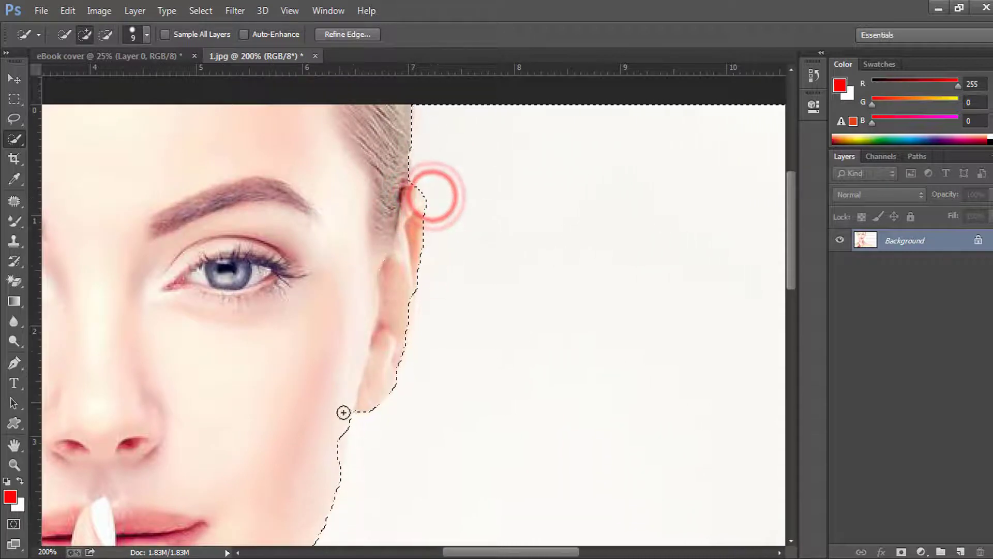
left_click(339, 434)
left_click_drag(488, 381, 539, 166)
key("ctrl+0")
Step: Convert the locked Background into a normal layer, delete the selected backdrop and deselect
key("Delete")
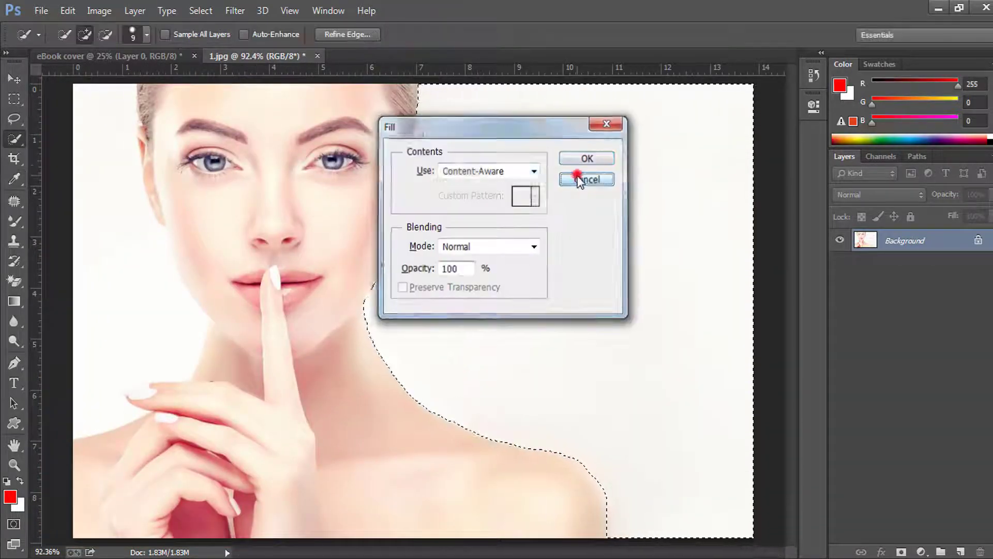
left_click(581, 176)
left_click(978, 241)
key("Delete")
key("ctrl+d")
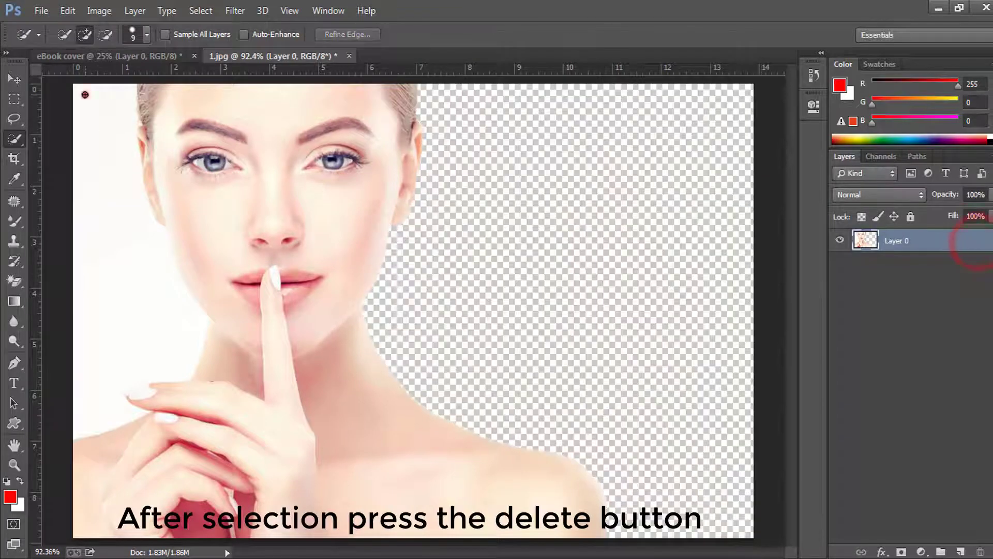
Step: Select the remaining white backdrop on the other side of the face with Quick Selection, refining the edge around the fingernail
left_click_drag(84, 95, 135, 382)
left_click(149, 388, "alt")
scroll(129, 389, "up", 4)
left_click(129, 384, "alt")
left_click(149, 382, "alt")
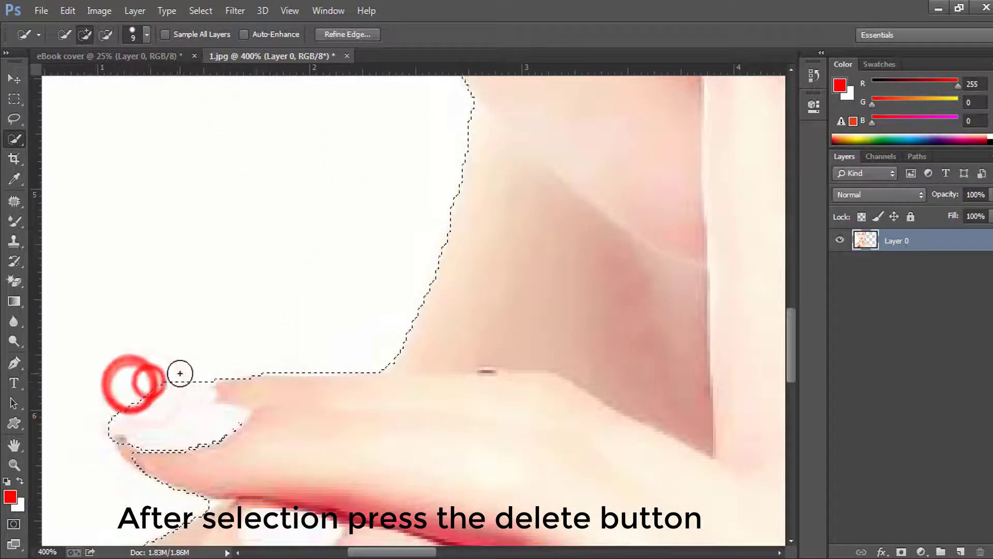
left_click(195, 372, "alt")
left_click(156, 376)
left_click(172, 376)
left_click(192, 374)
left_click_drag(328, 197, 379, 365)
scroll(379, 366, "down", 1)
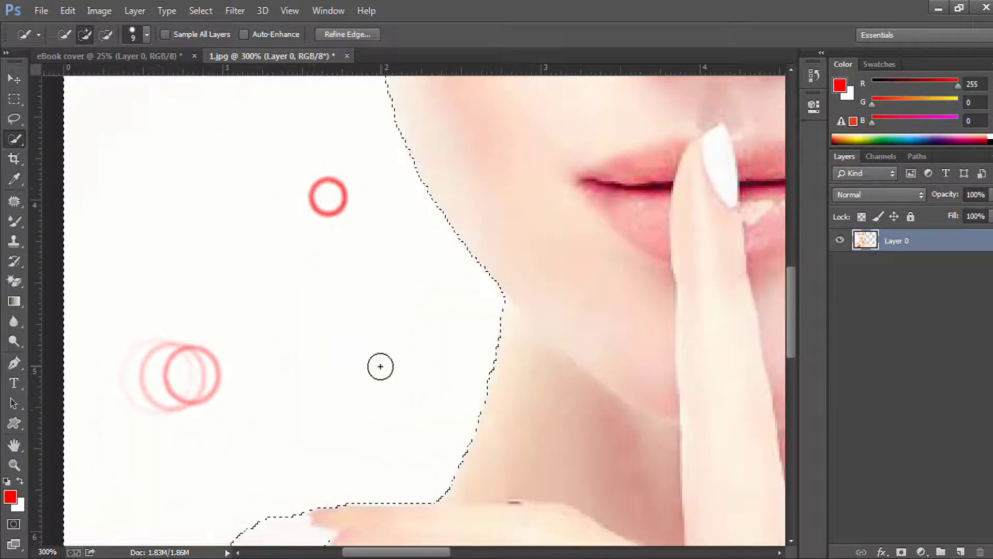
Step: Refine the backdrop selection's edge along the woman's hair and ear so they stay outside the selection
left_click(379, 366, "alt")
left_click_drag(359, 199, 382, 507)
left_click(340, 245, "alt")
left_click(338, 228, "alt")
left_click(338, 183, "alt")
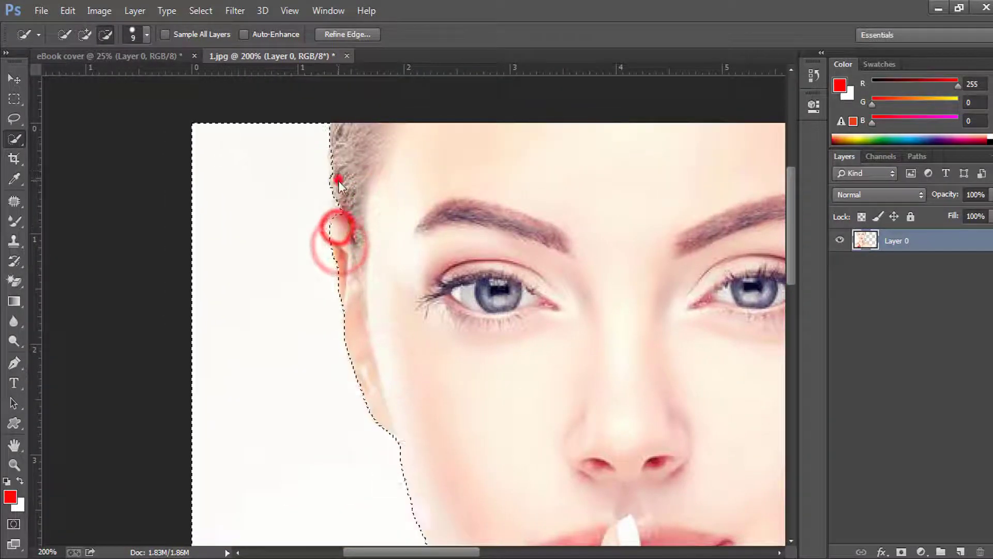
left_click(338, 173, "alt")
left_click_drag(395, 329, 362, 111)
left_click_drag(451, 318, 432, 166)
Step: Delete the selected white backdrop beside the face and clear the selection
key("Delete")
key("ctrl+0")
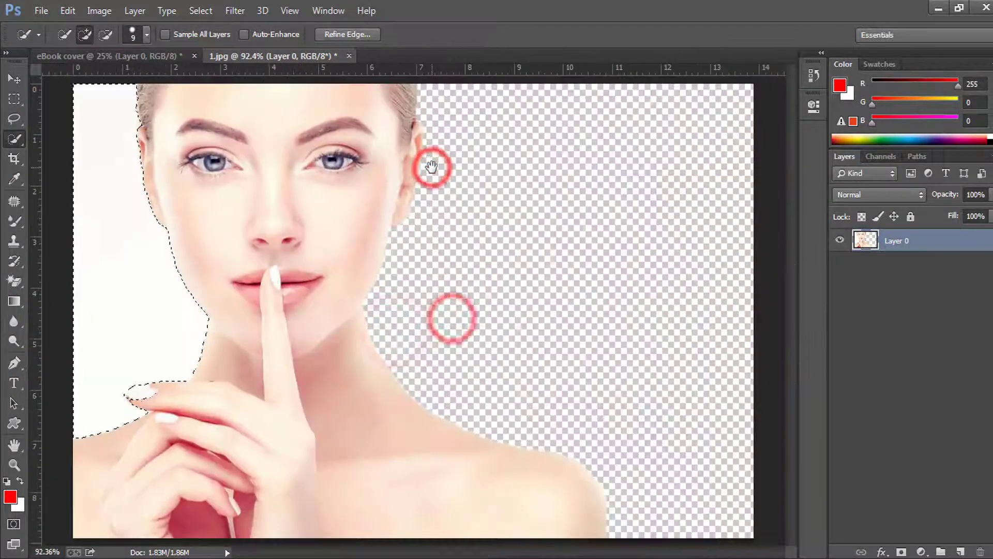
key("ctrl+d")
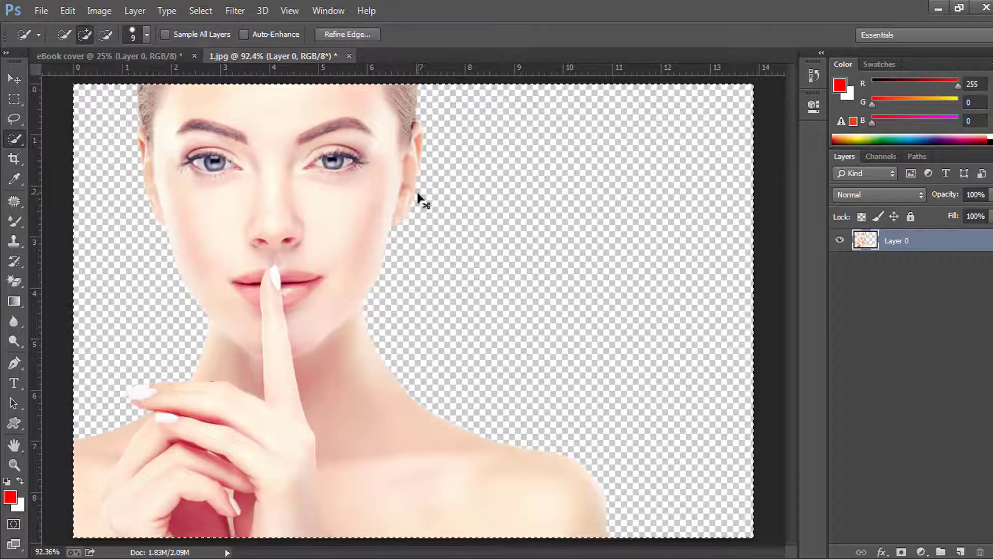
Step: Paste the portrait cutout into the eBook cover document, converting its colors to preserve appearance
key("ctrl+Tab")
key("ctrl+v")
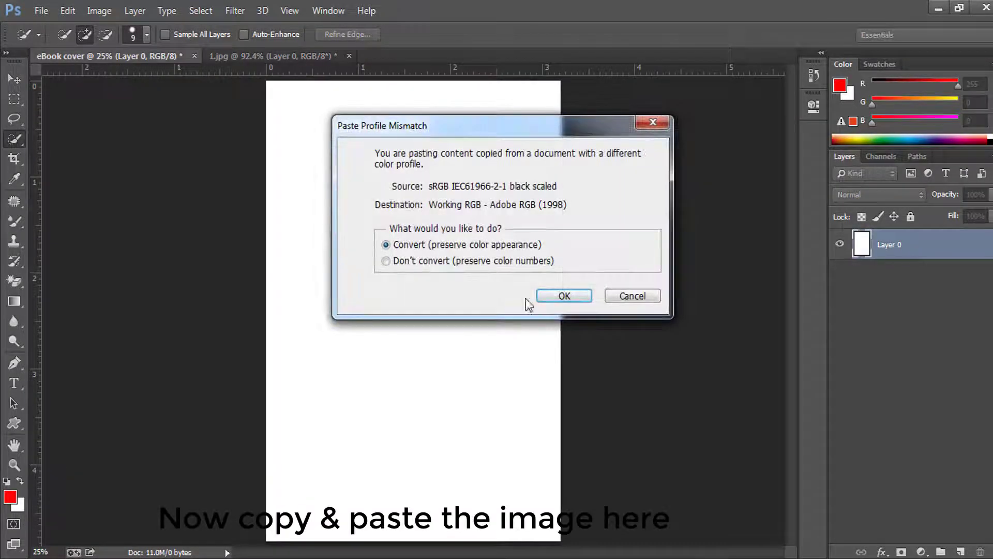
left_click(564, 296)
Step: Enlarge the pasted portrait to about 374% to fill the cover's height, narrow it slightly and center the face
key("ctrl+t")
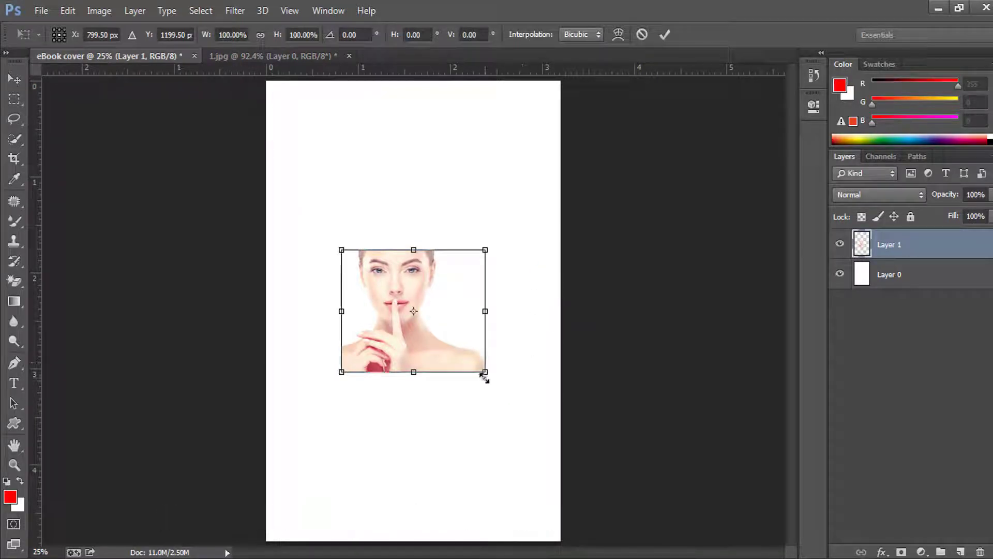
left_click_drag(487, 373, 659, 471)
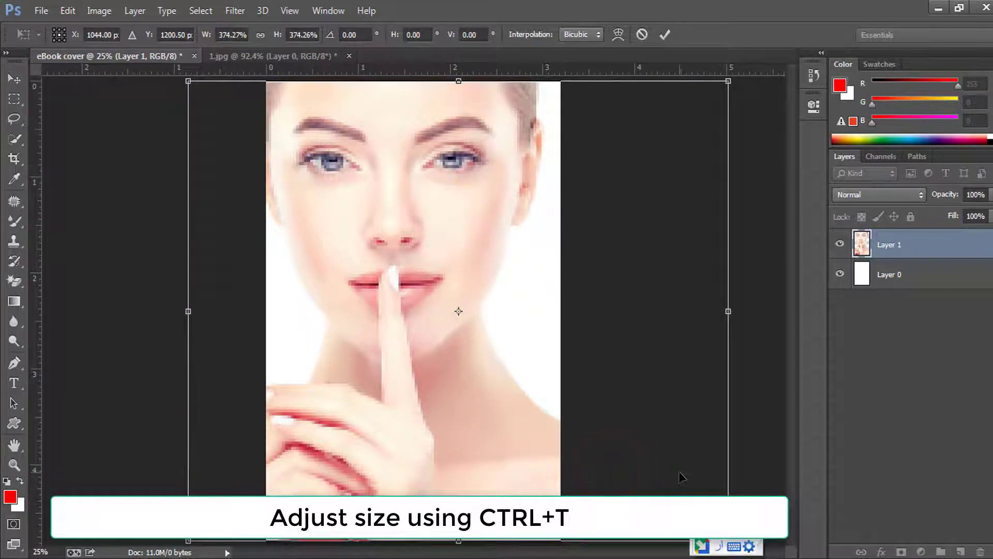
left_click_drag(728, 312, 712, 312)
left_click_drag(655, 344, 668, 345)
key("w")
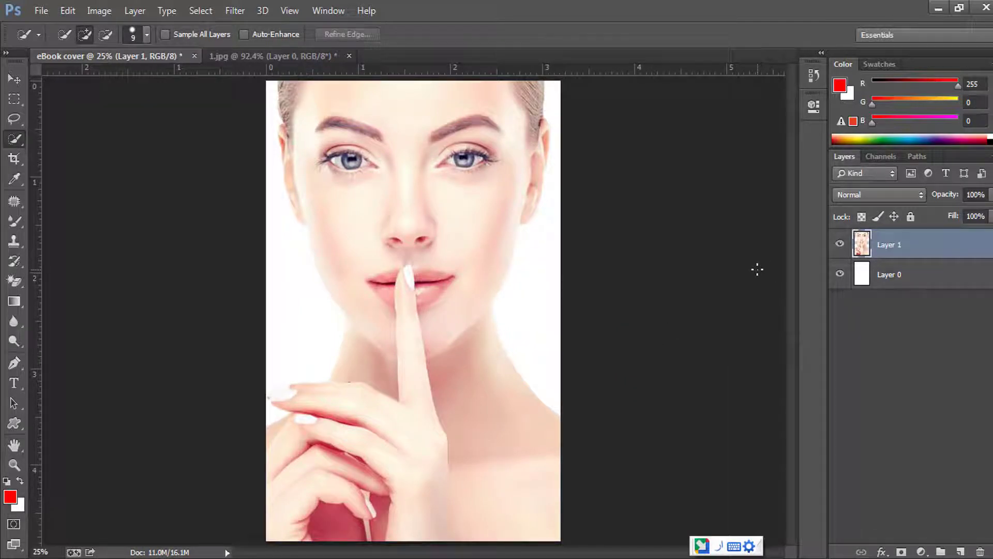
Step: Delete the white Layer 0 beneath the portrait in the eBook cover document
left_click(839, 278)
left_click(891, 278)
key("Delete")
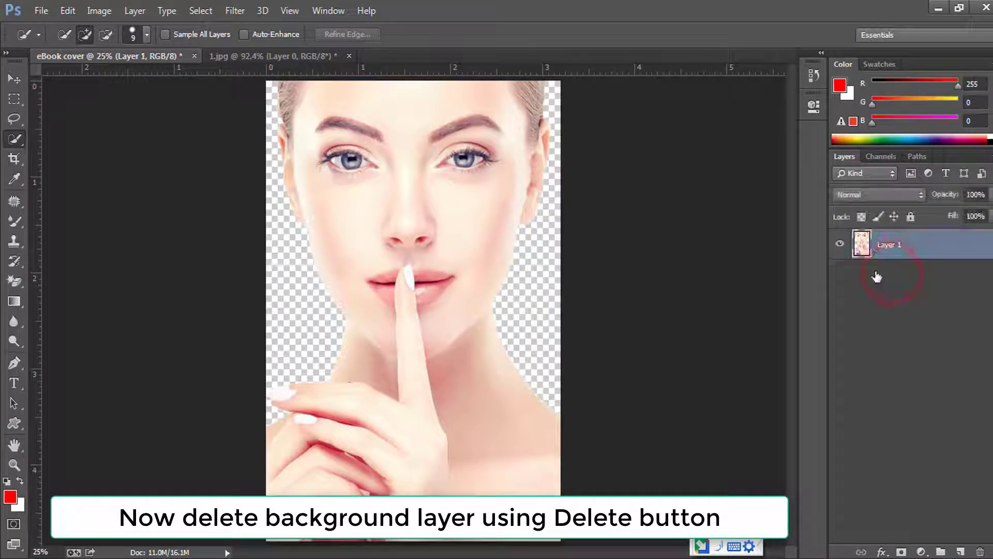
Step: Open the image 2.jpg from the Secrets of beauty folder, keeping its embedded color profile
key("ctrl+o")
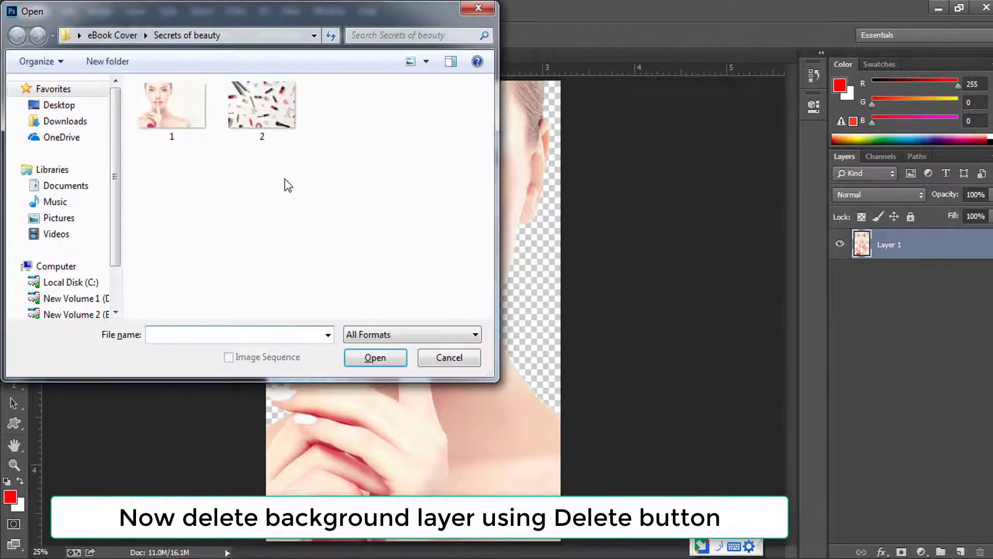
left_click(280, 129)
left_click(374, 358)
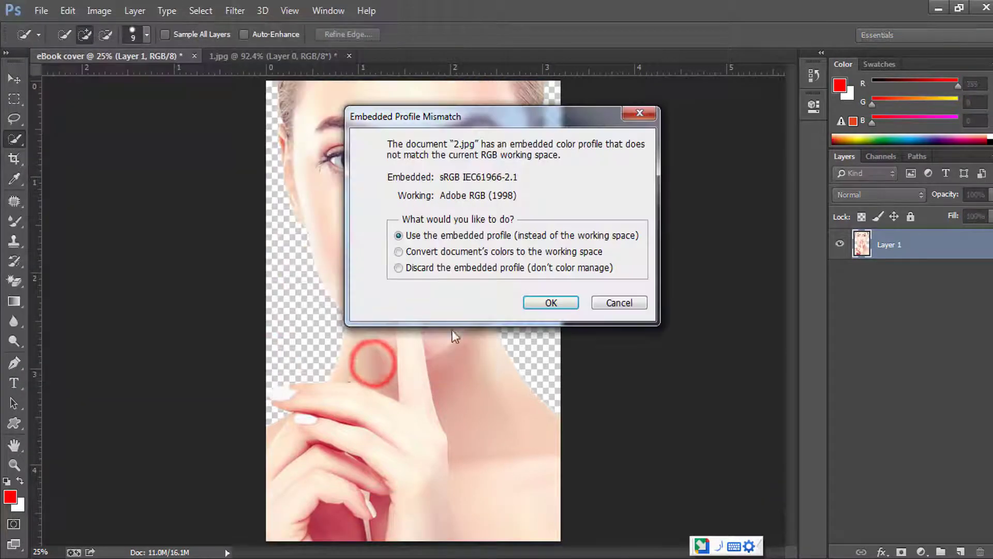
left_click(524, 304)
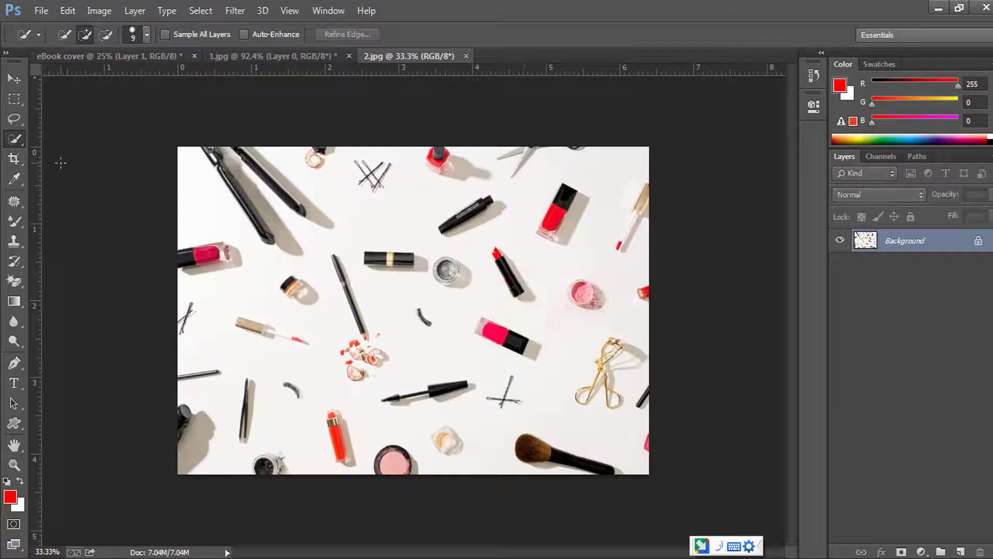
Step: Select the light backdrop of 2.jpg with the Magic Wand and convert the locked Background into a normal layer
right_click(10, 143)
left_click(49, 151)
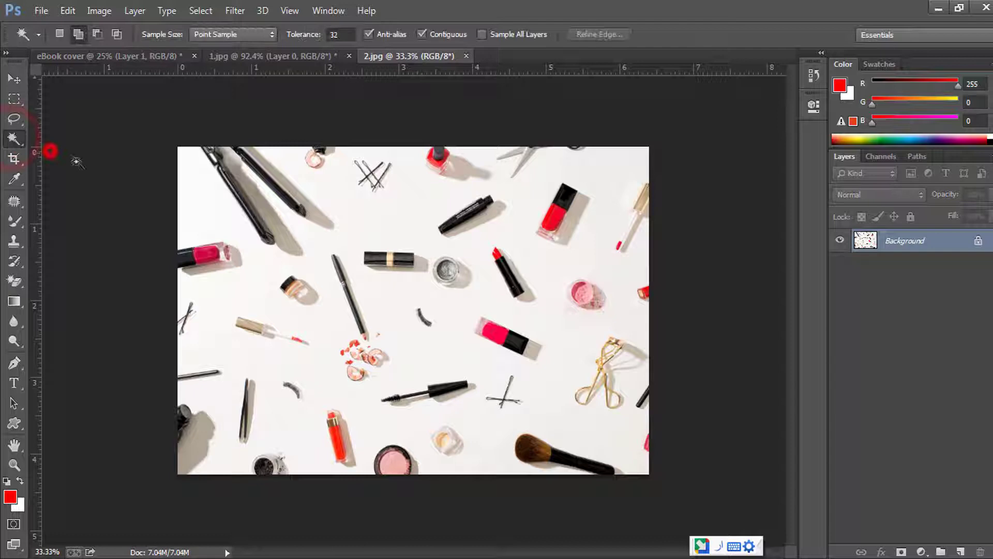
left_click(201, 200)
key("Delete")
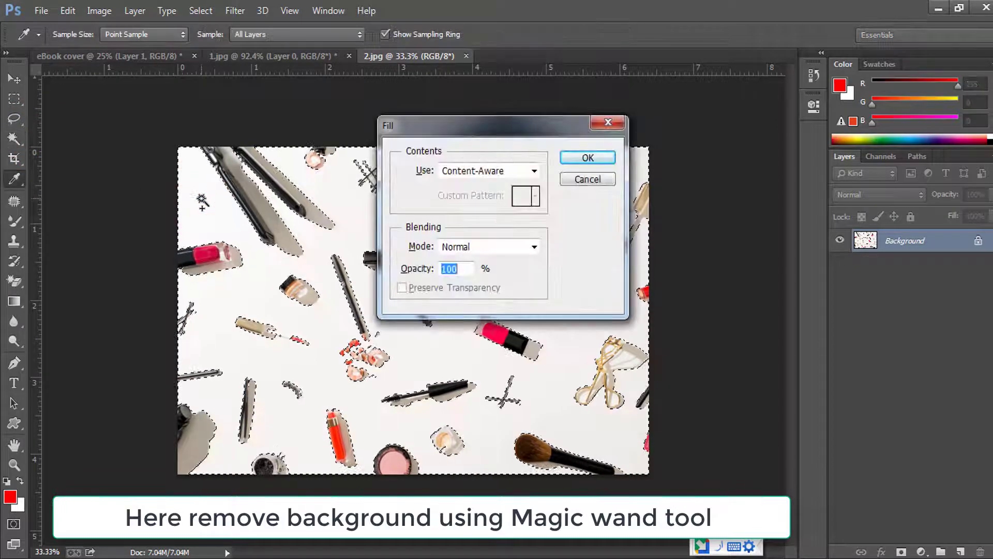
key("Return")
left_click(977, 240)
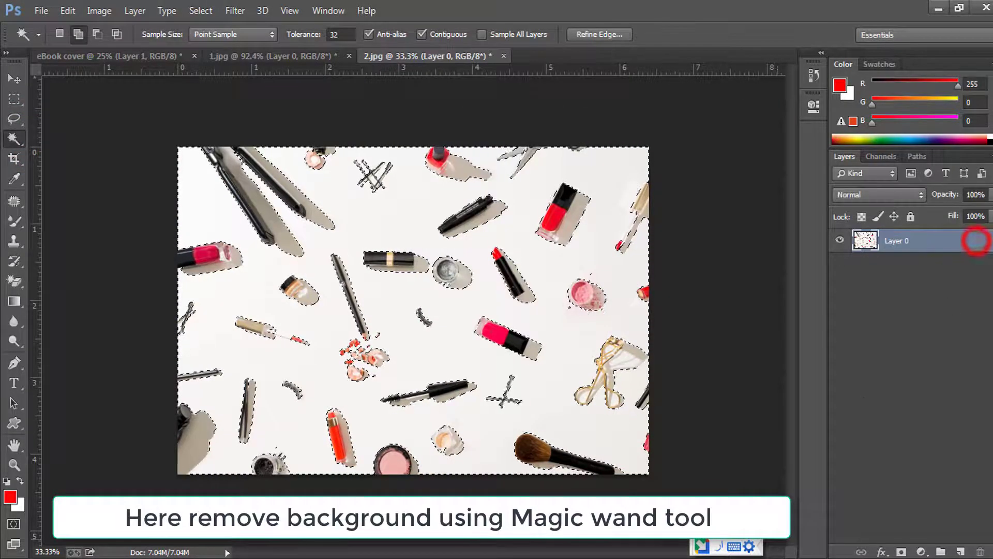
Step: Reselect the light backdrop around the makeup items with the Magic Wand, delete it and deselect
left_click(822, 557)
left_click(825, 515)
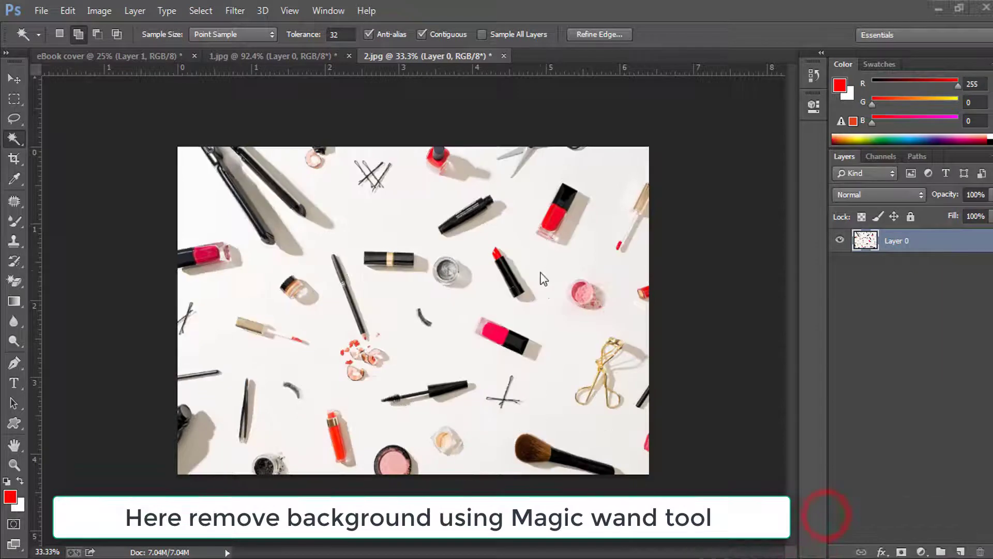
left_click(540, 271)
key("Delete")
key("ctrl+d")
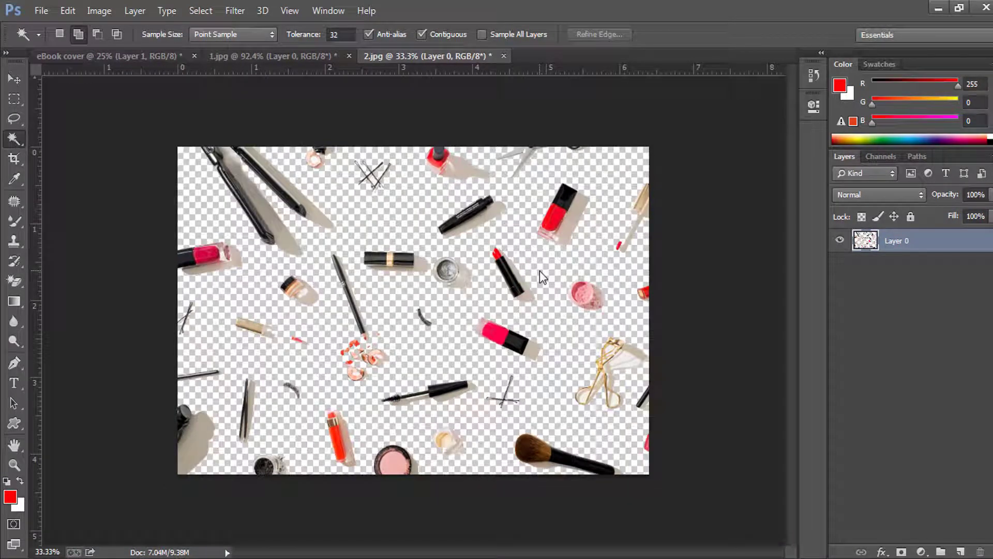
Step: Copy the entire makeup cutout and paste it into the eBook cover document, accepting the color conversion
key("ctrl+a")
key("ctrl+Tab")
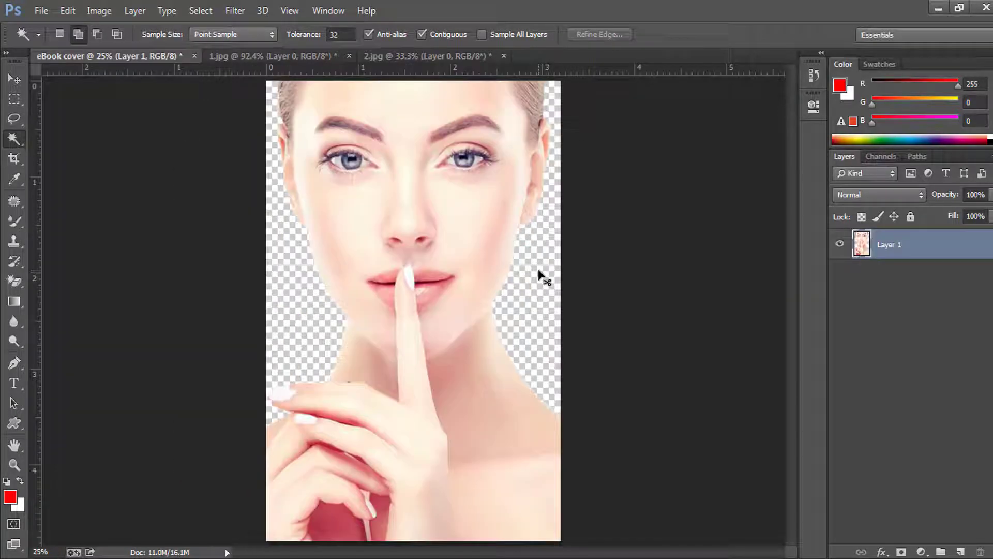
key("ctrl+v")
left_click(555, 298)
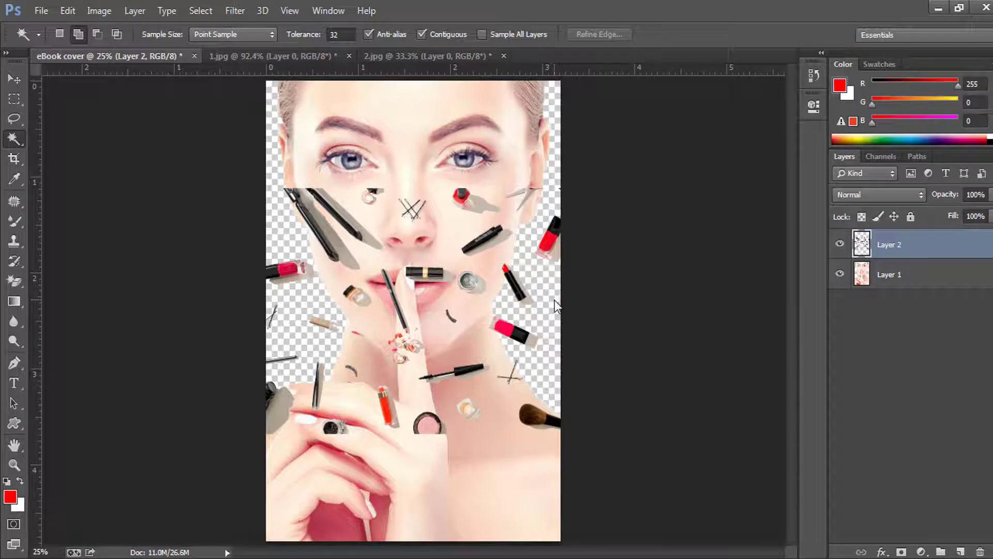
Step: Scale the pasted makeup layer to about 118% and move it up across the face
key("ctrl+t")
left_click_drag(619, 188, 652, 166)
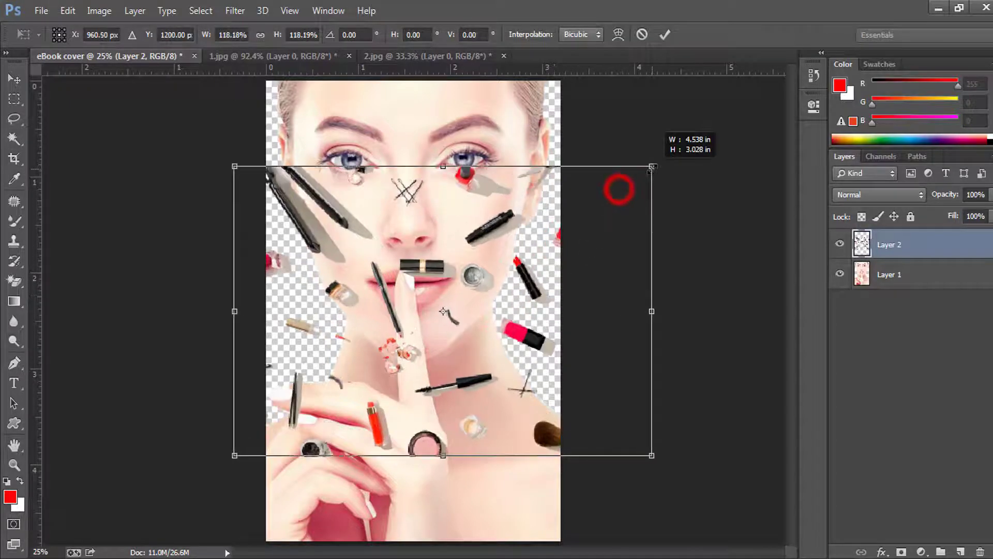
left_click_drag(554, 265, 562, 229)
key("Return")
key("w")
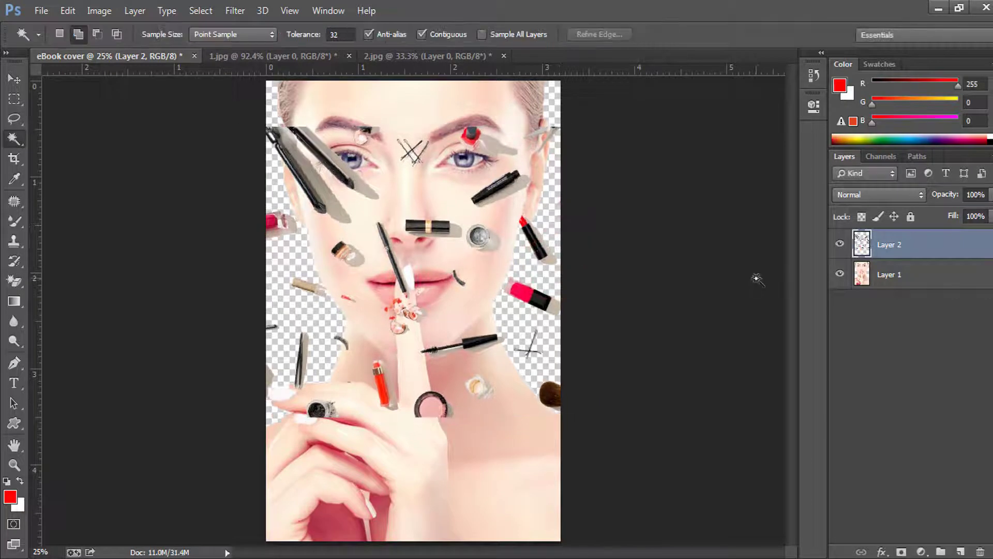
Step: Add a white (ffffff) solid color fill layer at the bottom of the stack and place the portrait layer above the makeup layer
left_click(921, 552)
left_click(898, 221)
left_click_drag(719, 332, 532, 151)
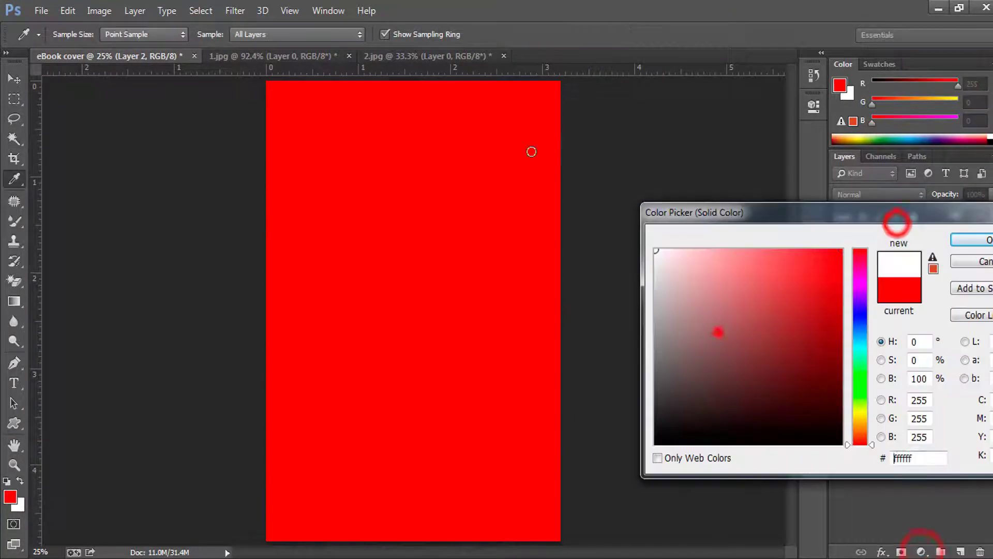
left_click(975, 245)
left_click_drag(925, 245, 925, 326)
left_click_drag(901, 253, 900, 242)
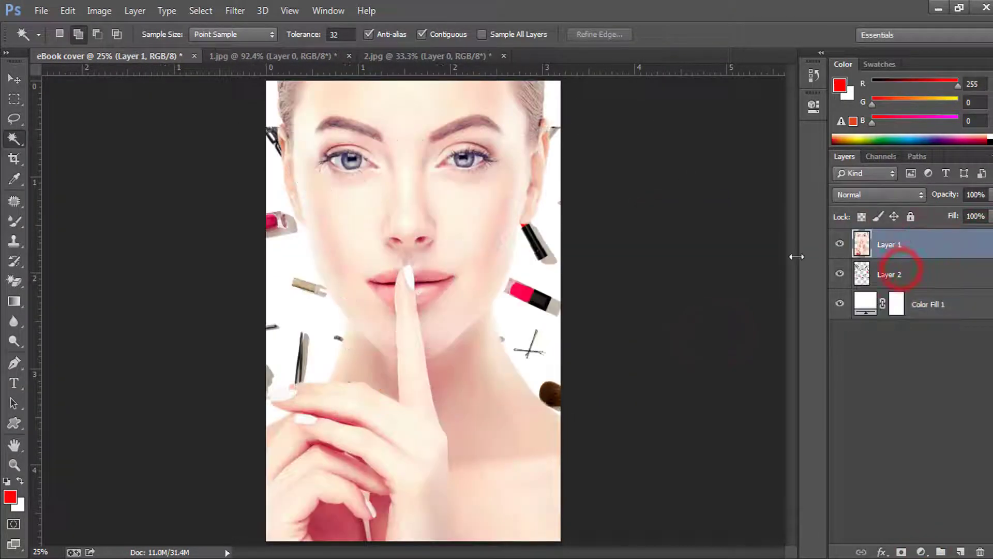
Step: Shrink the makeup layer slightly and move it up a little behind the portrait
left_click(867, 269)
key("ctrl+t")
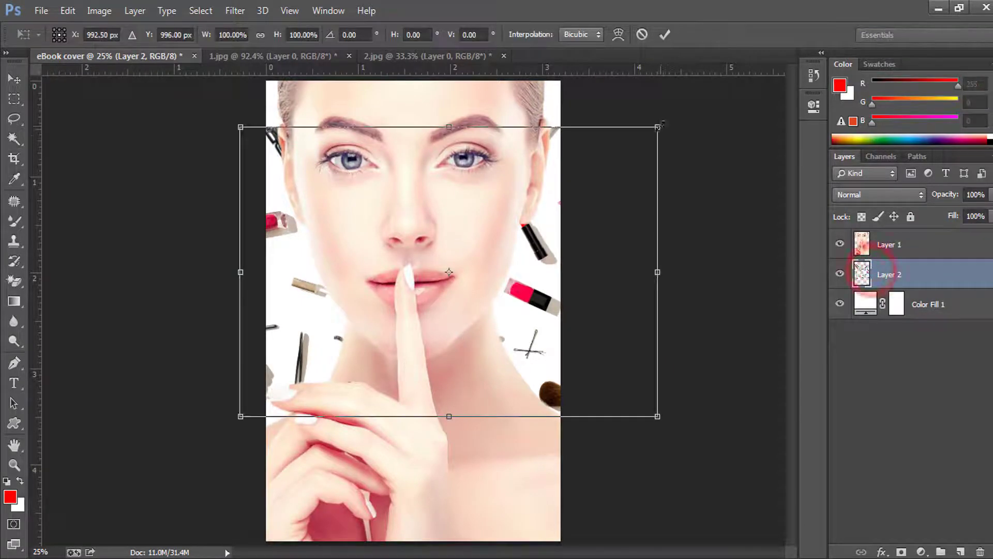
mouse_move(659, 126)
left_mouse_down()
mouse_move(668, 116)
mouse_move(650, 132)
left_mouse_up()
mouse_move(612, 209)
left_mouse_down()
mouse_move(612, 184)
mouse_move(611, 198)
left_mouse_up()
key("Return")
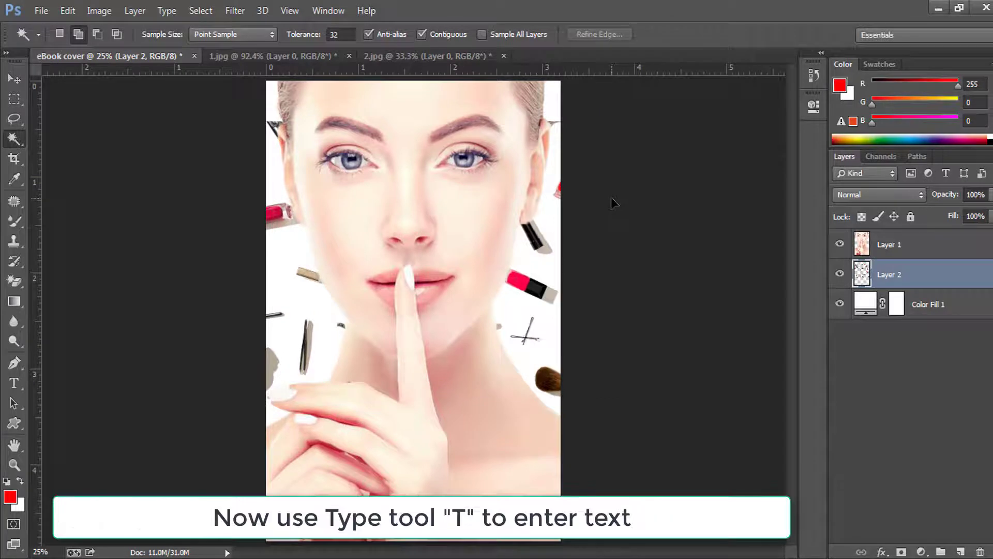
Step: Add the red text "Secrets" in Dosis at 37 pt across the woman's neck and move its layer above the portrait
left_click(14, 383)
left_click_drag(315, 323, 525, 393)
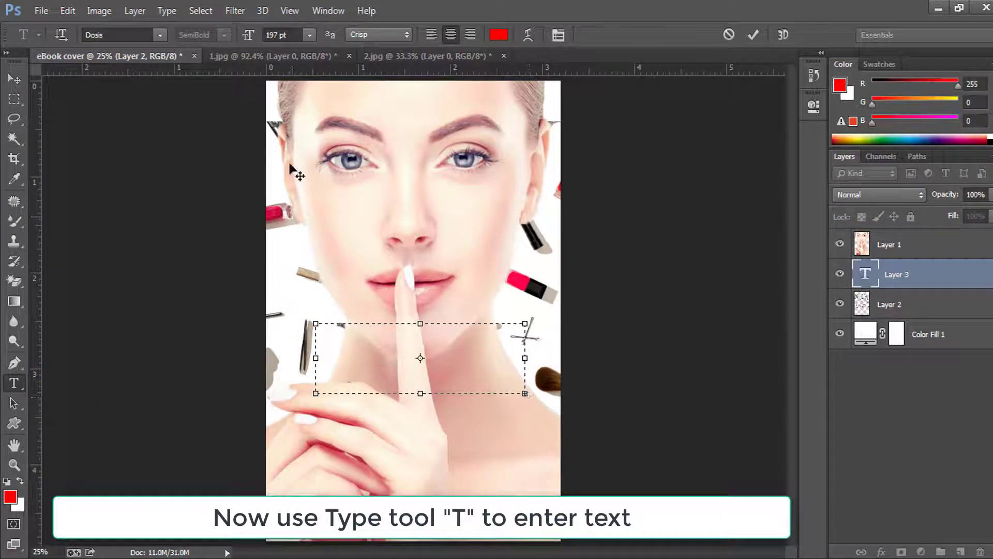
left_click_drag(221, 39, 154, 70)
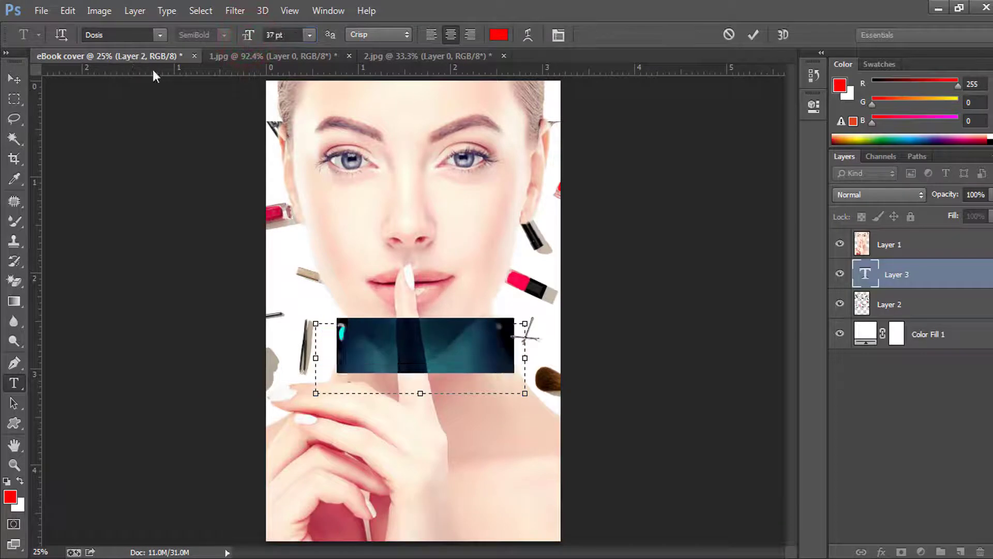
left_click(752, 35)
left_click_drag(914, 277, 914, 245)
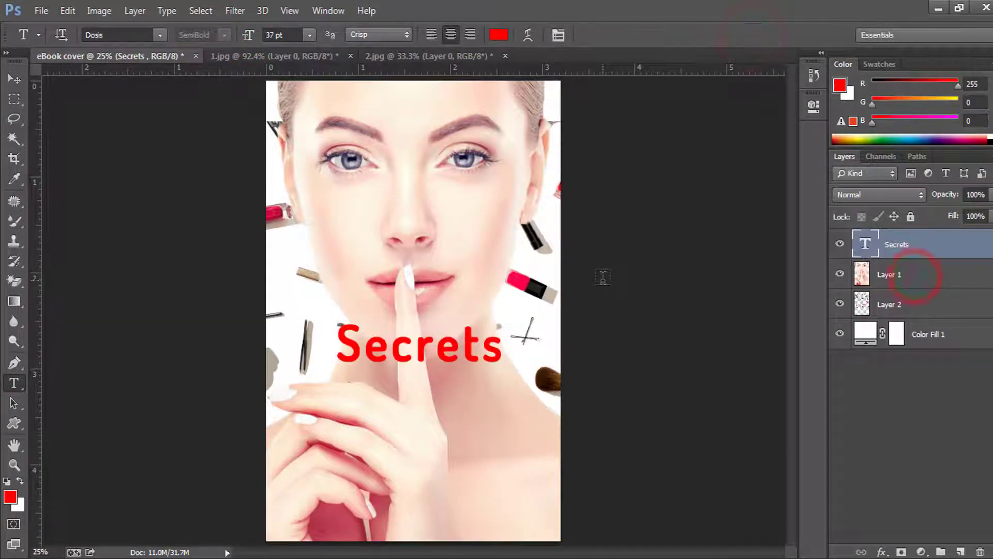
Step: Add two separate red text layers below the "Secrets" line, reading "of" and "Beauty"
left_click_drag(377, 378, 472, 431)
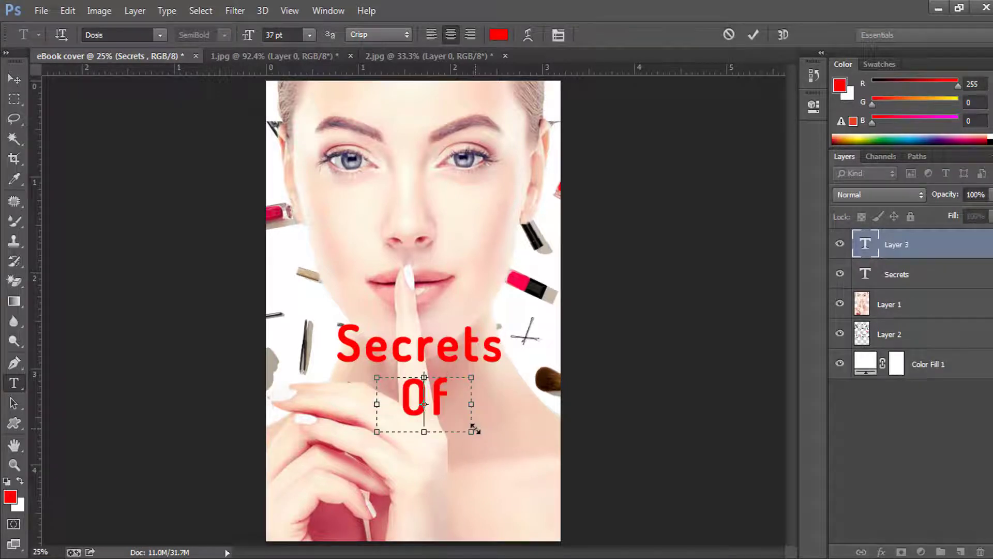
left_click(754, 35)
left_click_drag(337, 415, 503, 487)
type("Beauty")
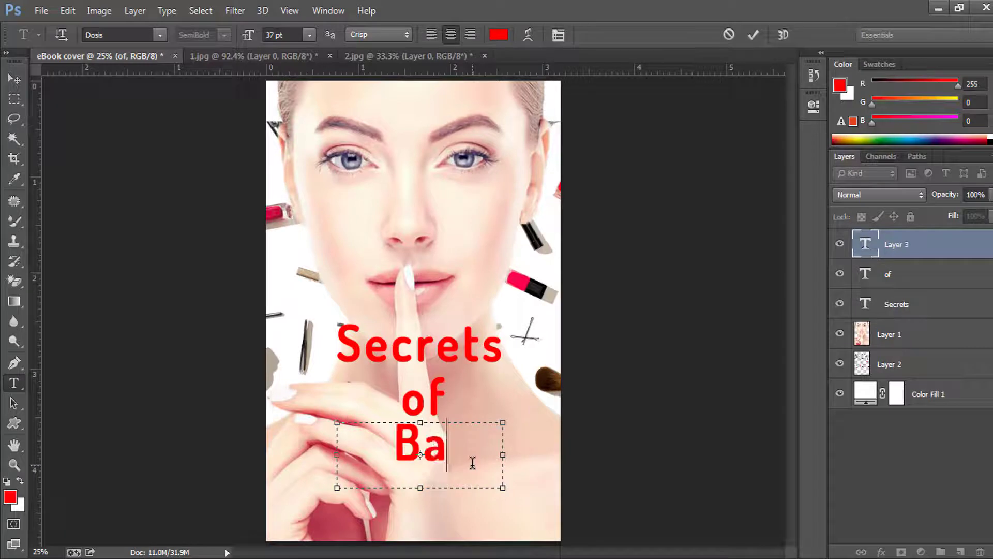
left_click(753, 35)
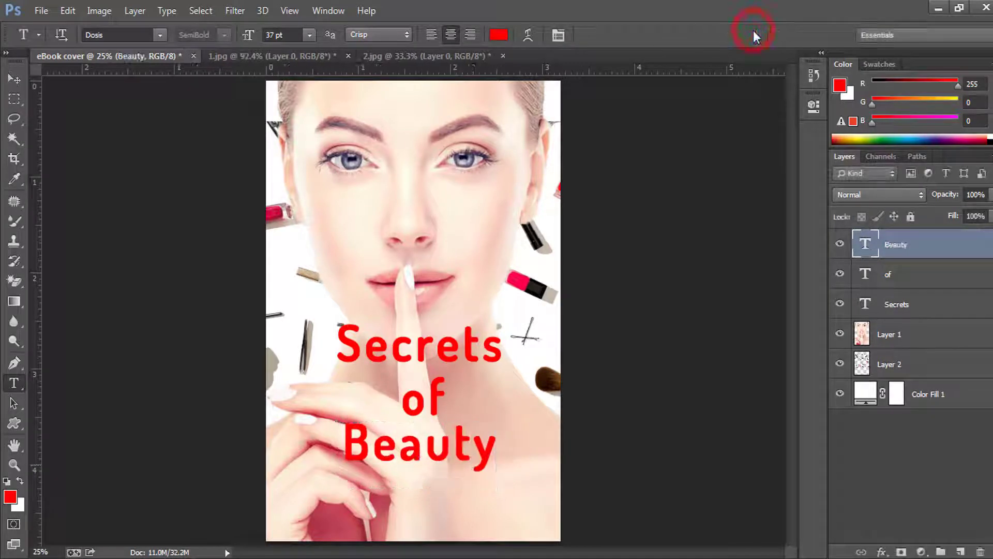
Step: Change the "Beauty" text to the Amarillo font and reduce its size to 27 pt
double_click(866, 244)
left_click(137, 32)
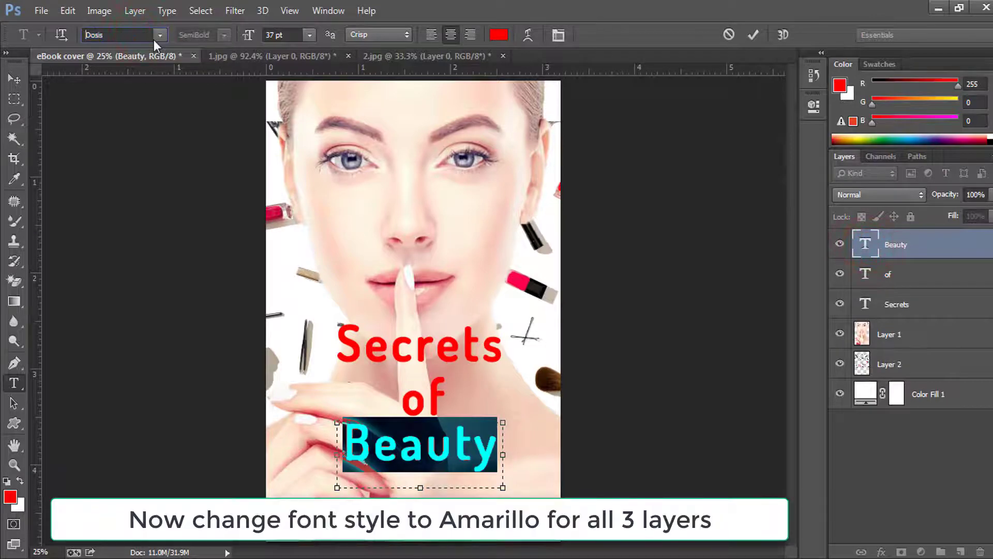
left_click(159, 35)
scroll(144, 104, "up", 10)
left_click(141, 45)
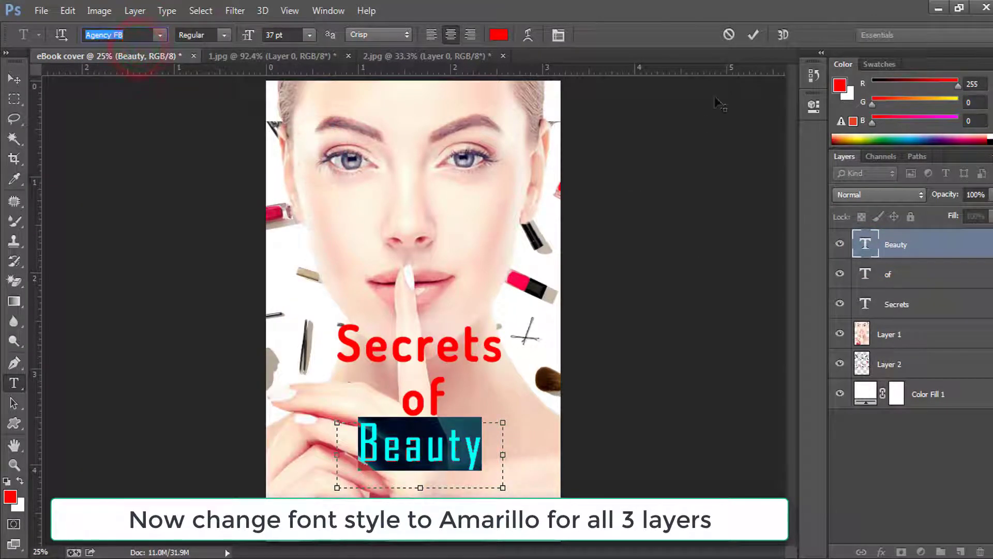
left_click(754, 35)
type("Amarillo")
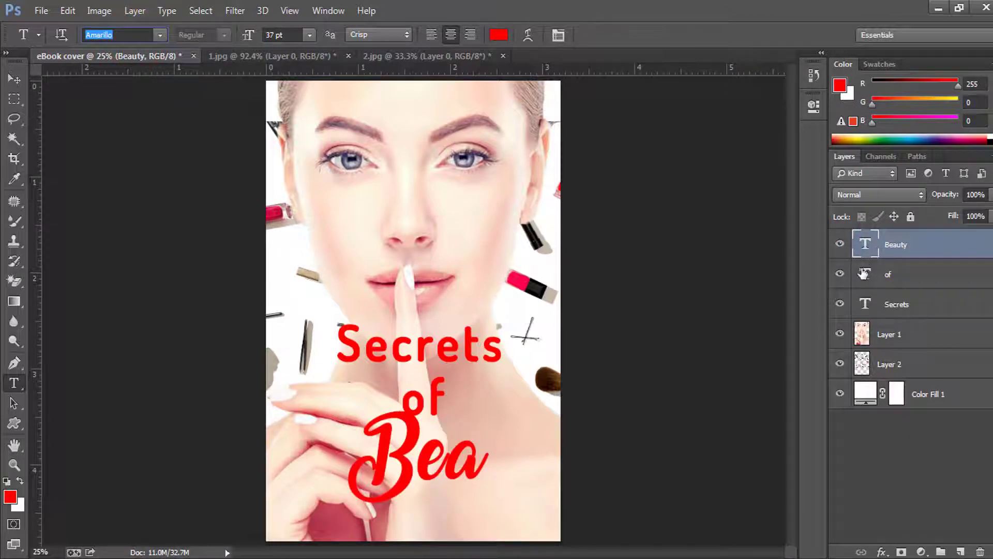
left_click_drag(253, 32, 244, 40)
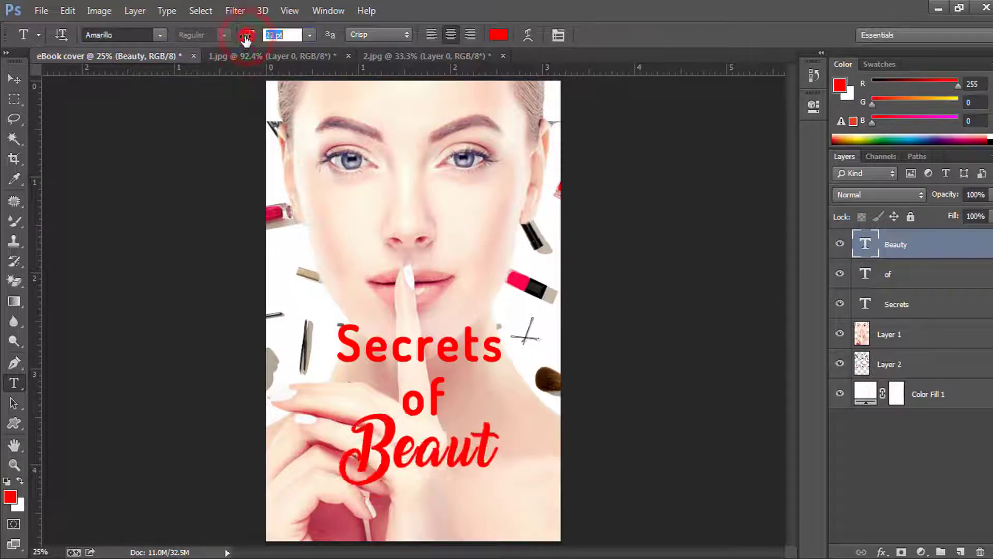
Step: Change the "of" text to the Amarillo font and reduce its size to about 25 pt
double_click(864, 275)
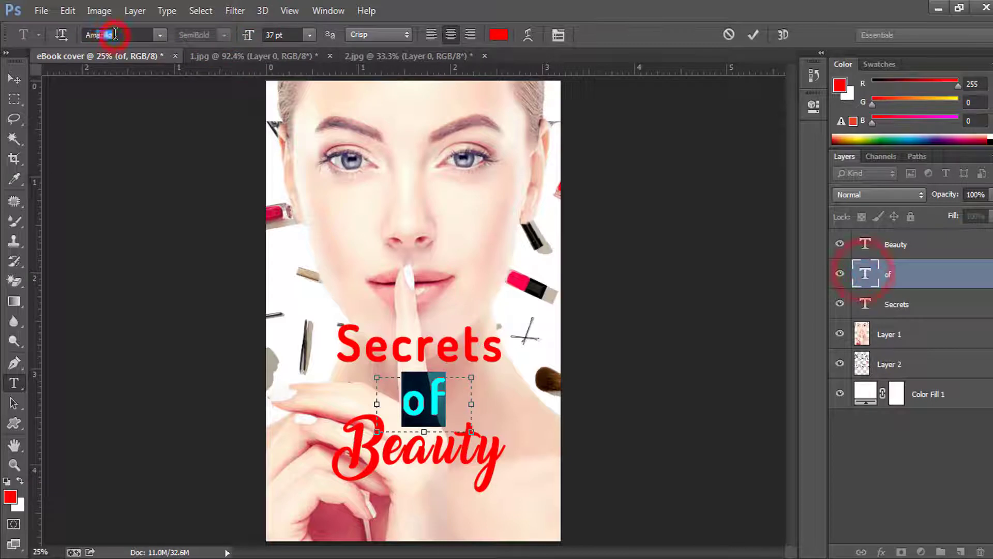
key("Return")
left_click_drag(256, 40, 247, 40)
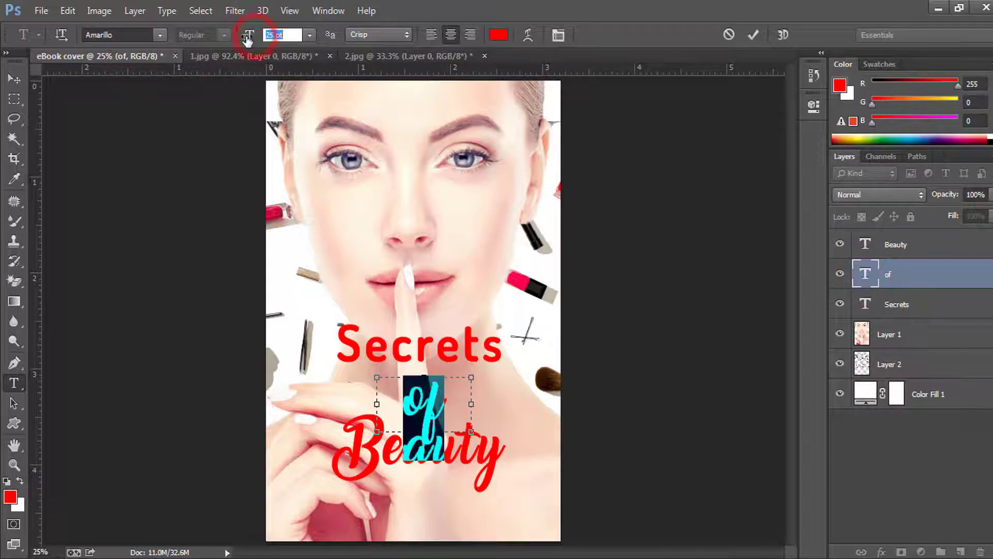
left_click(753, 35)
Step: Change the "Secrets" text to the Amarillo font and reduce its size to 26 pt
double_click(869, 245)
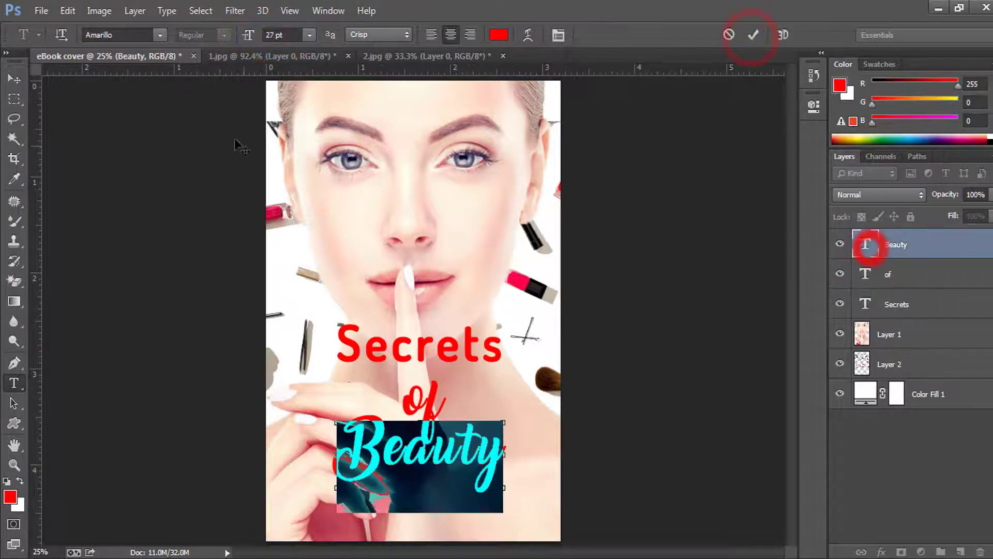
double_click(867, 306)
left_click(127, 32)
type("Amarillo")
key("Return")
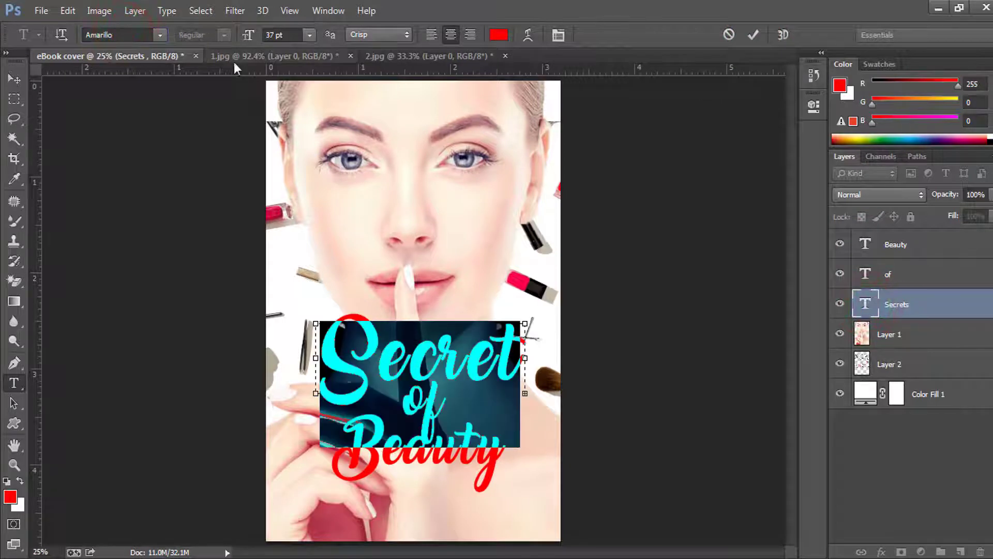
left_click_drag(252, 34, 240, 38)
left_click(753, 36)
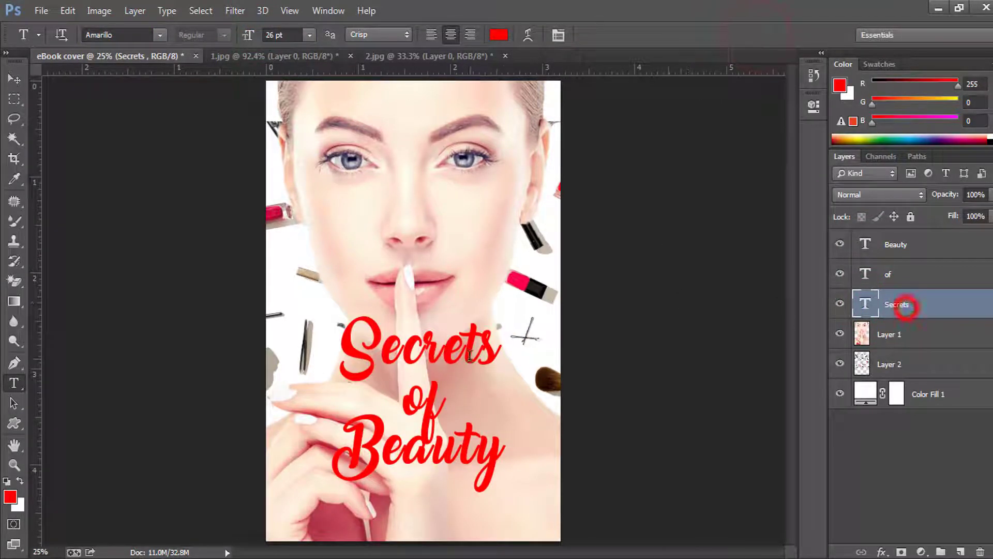
Step: Move the "Secrets" text and the "Beauty" text slightly down on the cover
left_click(14, 79)
left_click_drag(437, 354, 434, 365)
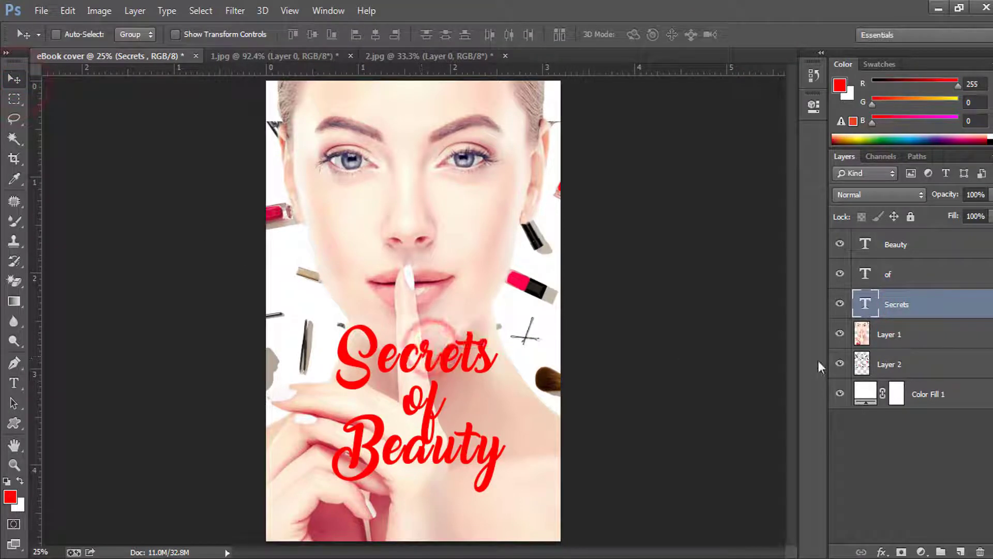
left_click(890, 244)
left_click_drag(433, 458, 433, 466)
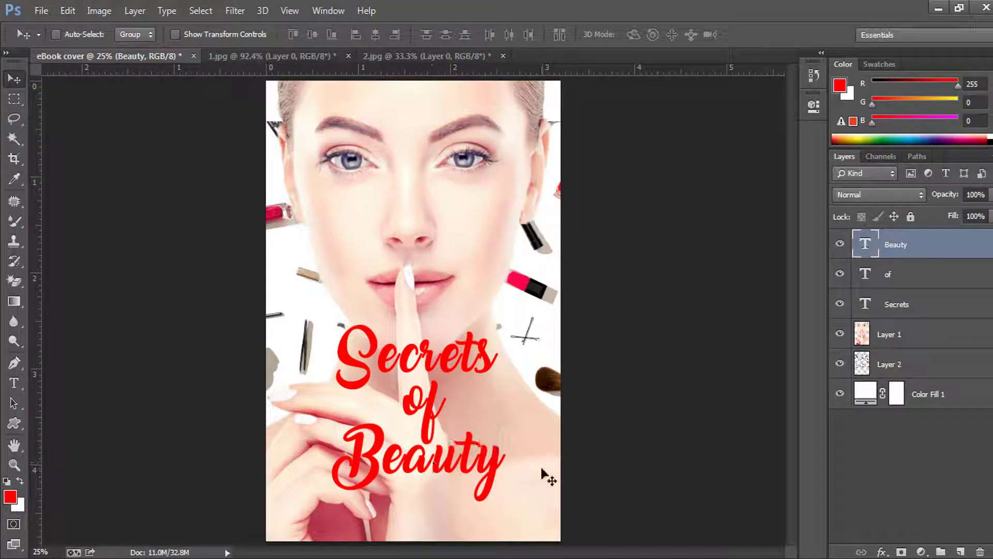
Step: Align the "Beauty", "of" and "Secrets" text layers to the horizontal and vertical centre of the whole canvas
left_click(888, 274, "shift")
left_click(896, 305, "shift")
key("ctrl+a")
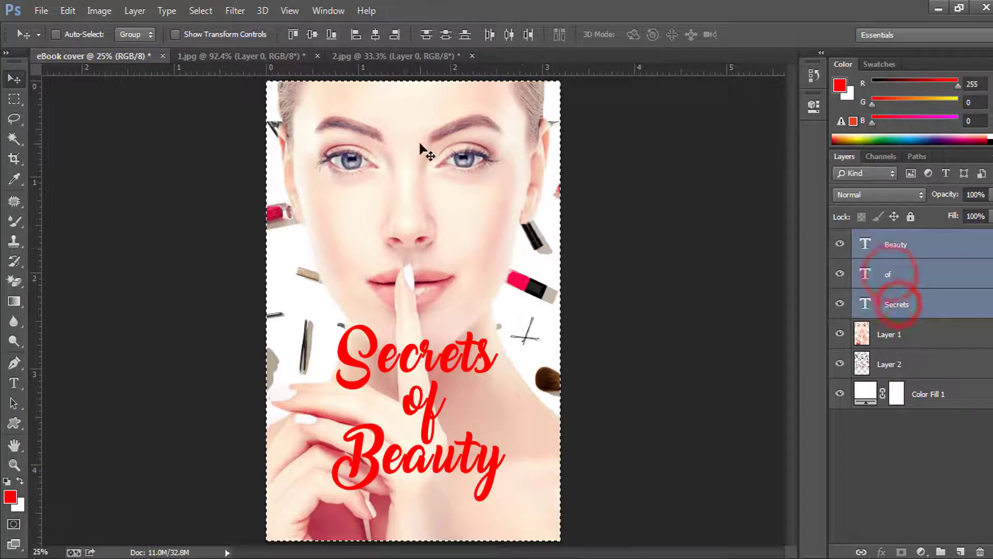
left_click(313, 34)
left_click(376, 34)
key("ctrl+d")
Step: Move the "Secrets" text straight down until it sits below the overlapping "Beauty" text
left_click(908, 301)
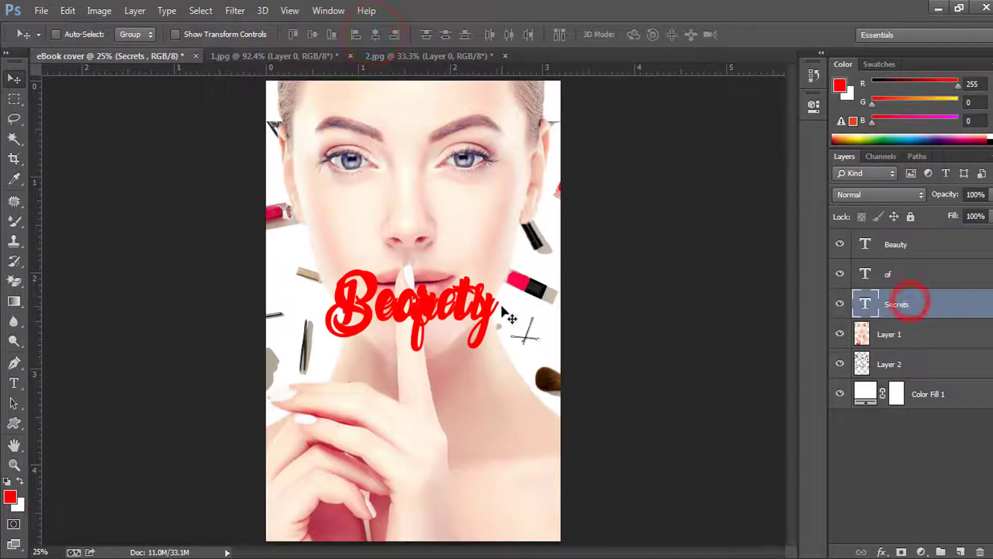
key("shift+Down")
key("shift+Down")
key("shift+Down")
key("shift+Down")
key("shift+Down")
key("shift+Down")
key("shift+Down")
key("shift+Down")
key("shift+Down")
key("shift+Down")
key("shift+Down")
key("shift+Down")
key("shift+Down")
key("shift+Down")
key("shift+Down")
key("shift+Down")
key("shift+Down")
key("shift+Down")
key("shift+Down")
key("shift+Down")
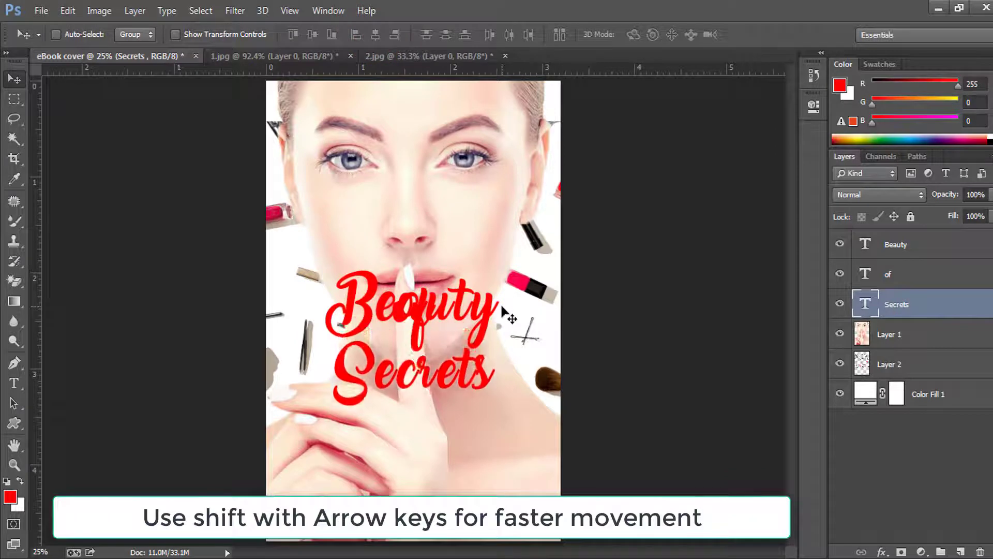
key("shift+Down")
Step: Move the "of" text straight down until it sits below the "Secrets" line
left_click(888, 276)
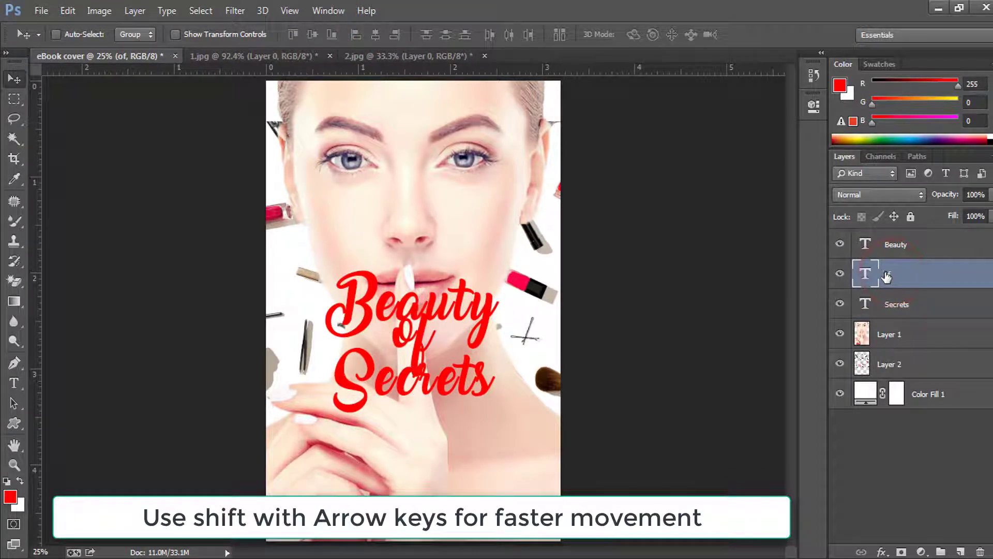
key("shift+Down")
key("shift+Down")
key("shift+Down")
key("shift+Down")
key("shift+Down")
key("shift+Down")
key("shift+Down")
key("shift+Down")
key("shift+Down")
key("shift+Down")
key("shift+Down")
key("shift+Down")
key("shift+Down")
key("shift+Down")
key("shift+Down")
key("shift+Down")
key("shift+Down")
key("shift+Down")
key("shift+Down")
key("shift+Down")
Step: Move the "Beauty" text straight down until it sits below the "of" line
left_click(887, 246)
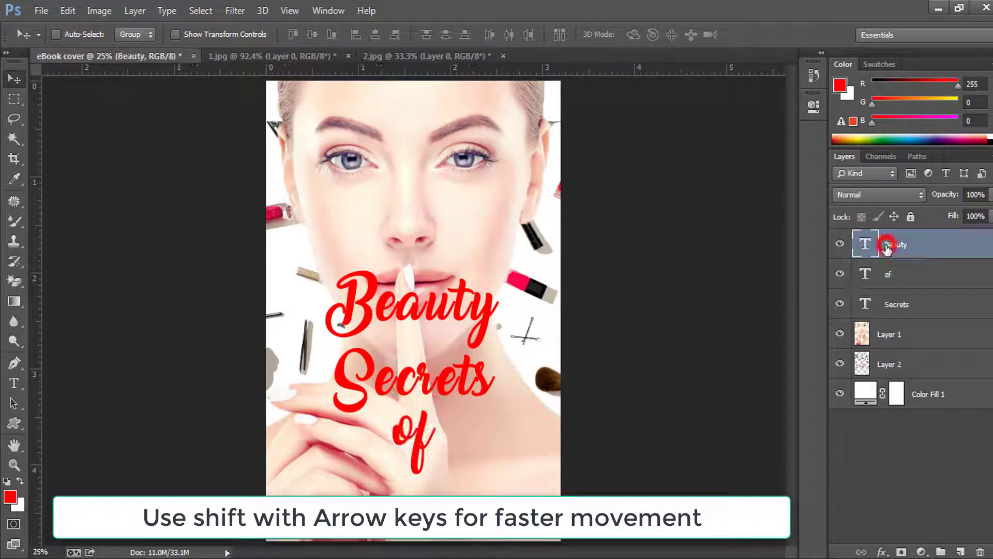
key("shift+Down")
key("shift+Down")
key("shift+Down")
key("shift+Down")
key("shift+Down")
key("shift+Down")
key("shift+Down")
key("shift+Down")
key("shift+Down")
key("shift+Down")
key("shift+Down")
key("shift+Down")
key("shift+Down")
key("shift+Down")
key("shift+Down")
key("shift+Down")
key("shift+Down")
key("shift+Down")
key("shift+Down")
key("shift+Down")
key("shift+Down")
key("shift+Down")
key("shift+Down")
key("shift+Down")
key("shift+Down")
key("shift+Down")
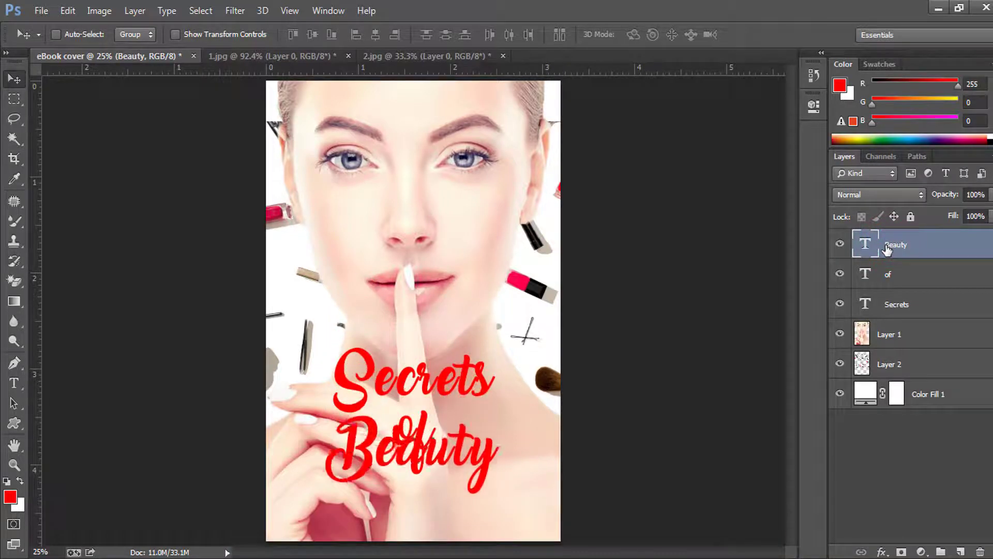
key("shift+Down")
key("shift+Down")
key("shift+Down")
Step: Move all three title text layers up together so "Secrets" starts just below the woman's lips
left_click(900, 311, "shift")
key("shift+Up")
key("shift+Up")
key("shift+Up")
key("shift+Up")
key("shift+Up")
key("shift+Up")
key("shift+Up")
key("shift+Up")
key("shift+Up")
key("shift+Up")
key("shift+Up")
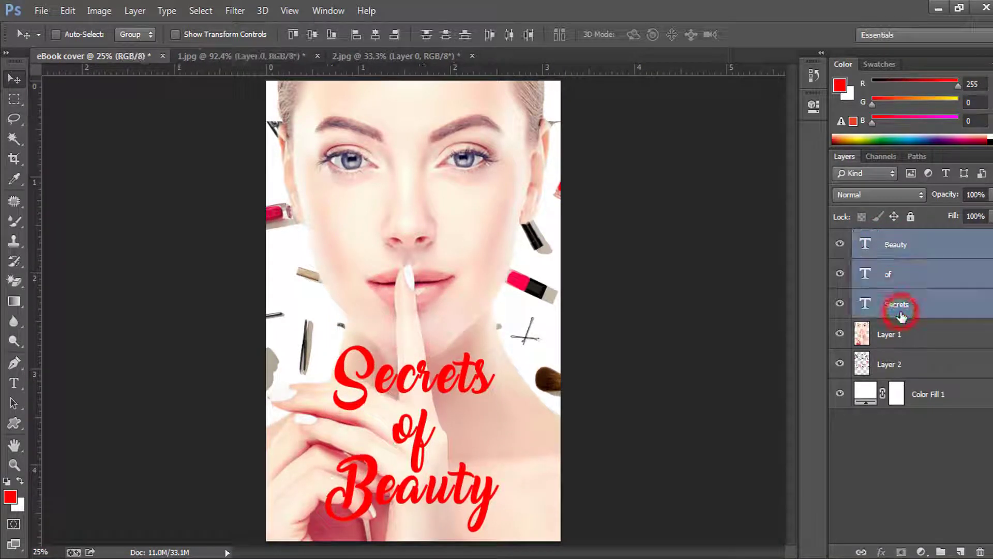
key("shift+Up")
key("shift+Up")
key("shift+Up")
key("shift+Up")
key("shift+Up")
key("shift+Up")
key("shift+Up")
key("shift+Up")
key("shift+Up")
key("shift+Up")
key("shift+Up")
key("shift+Up")
key("shift+Up")
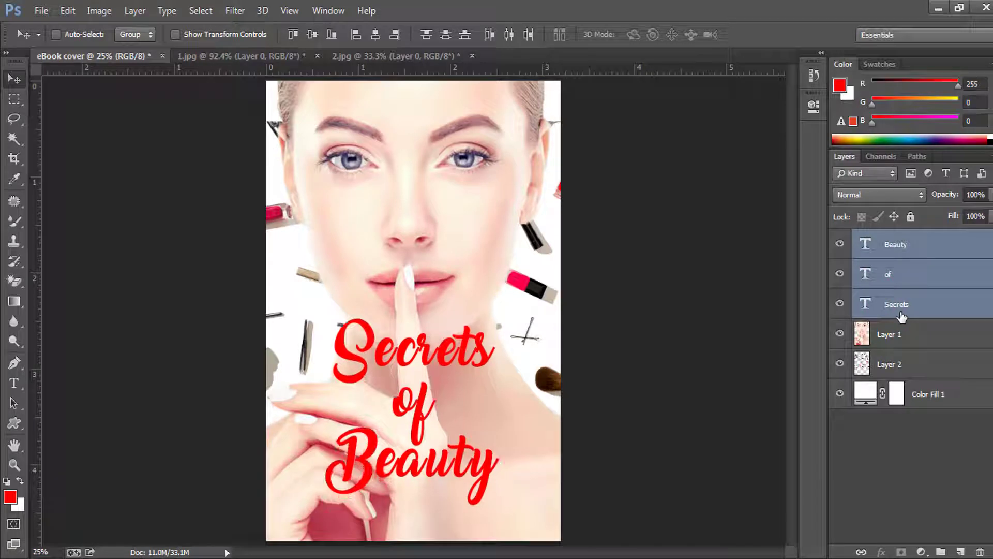
key("shift+Up")
key("shift+Up")
key("shift+Up")
key("shift+Up")
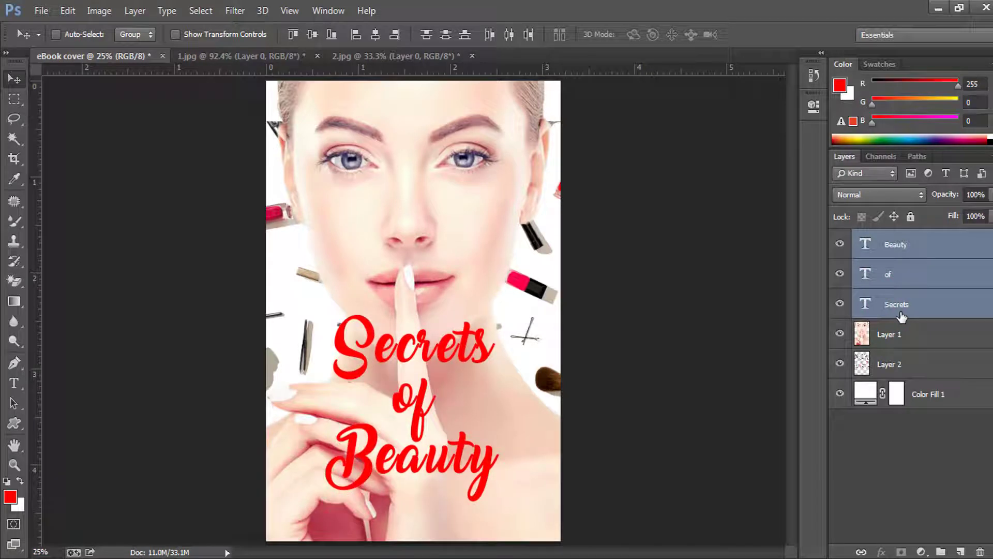
Step: Add an Outer Glow to the "Secrets" text layer with Normal blend mode and 100% opacity
left_click(901, 309)
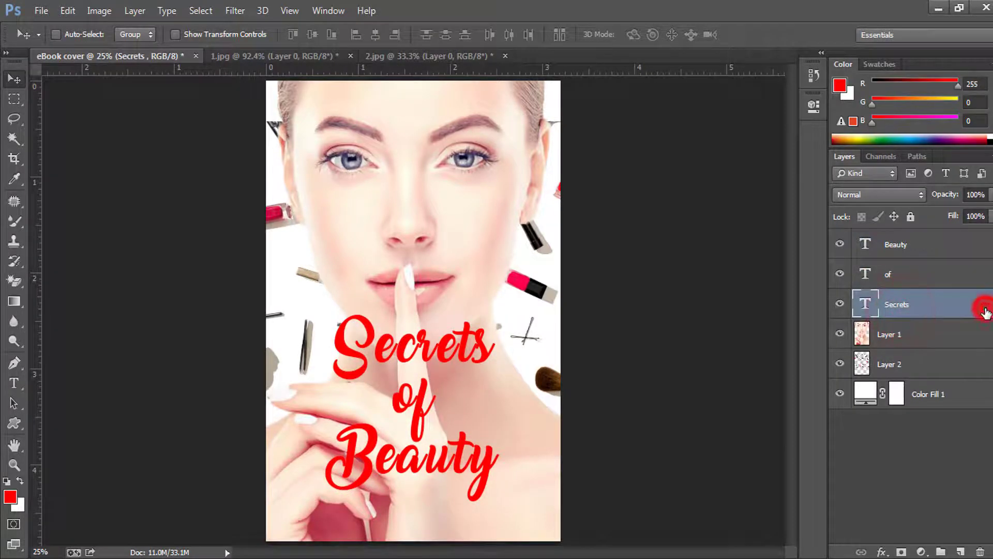
double_click(986, 313)
left_click(540, 347)
left_click_drag(563, 115, 634, 116)
left_click(799, 165)
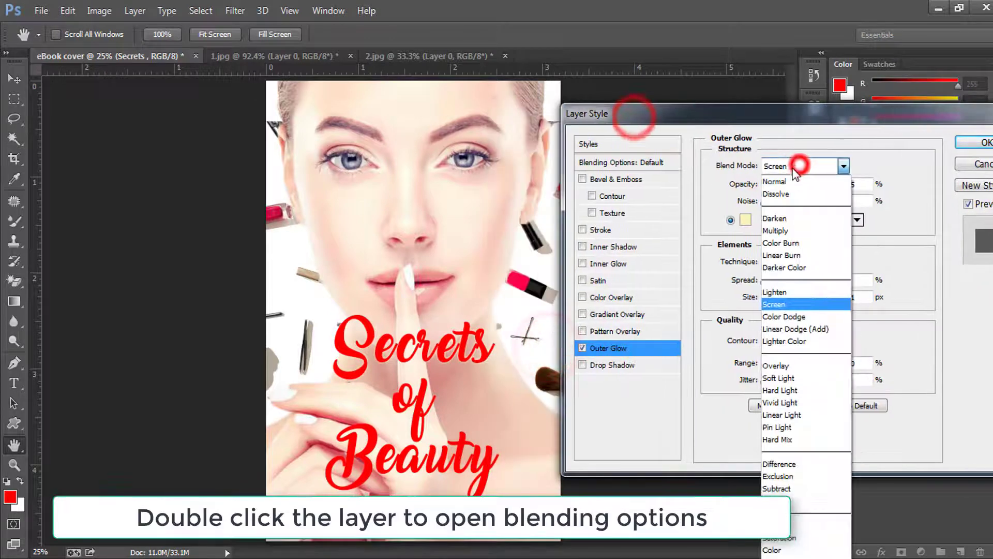
left_click(792, 180)
left_click_drag(818, 186, 839, 186)
left_click_drag(774, 298, 772, 301)
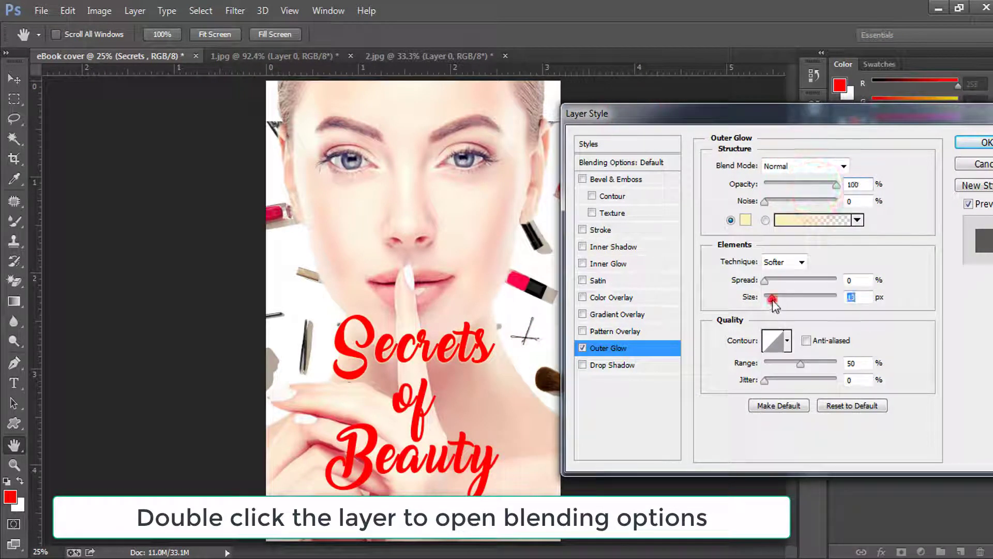
Step: Set the outer glow color of the "Secrets" text to black (000000)
left_click(746, 219)
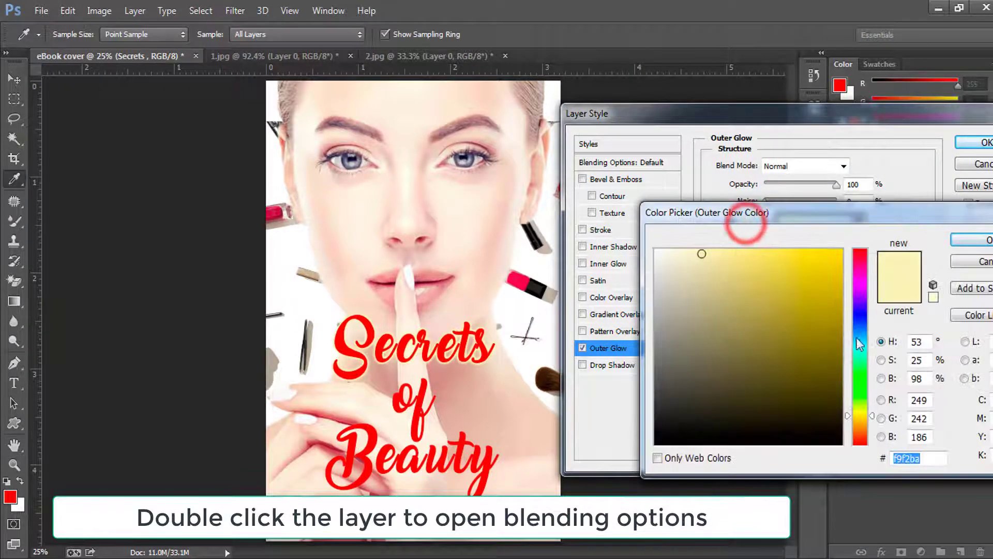
left_click(861, 348)
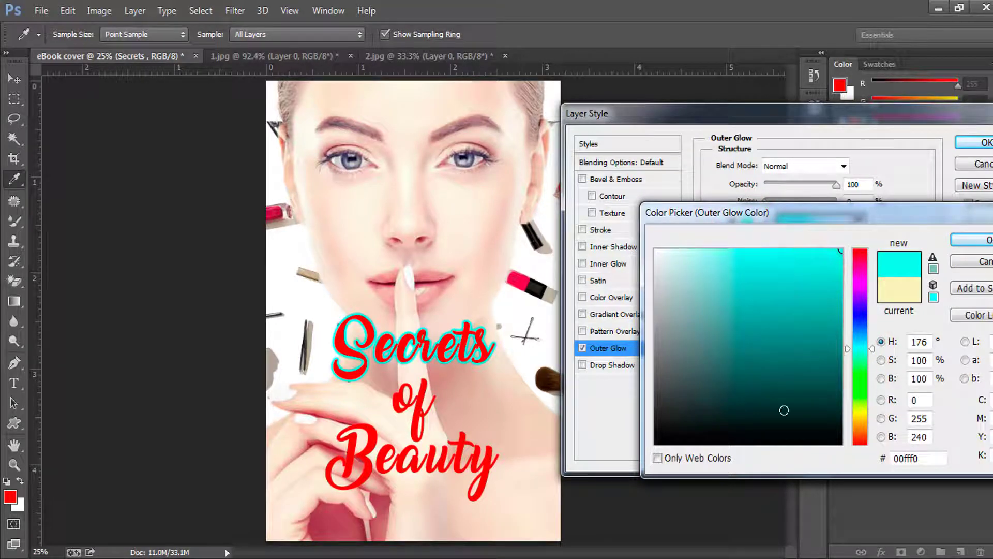
left_click(723, 437)
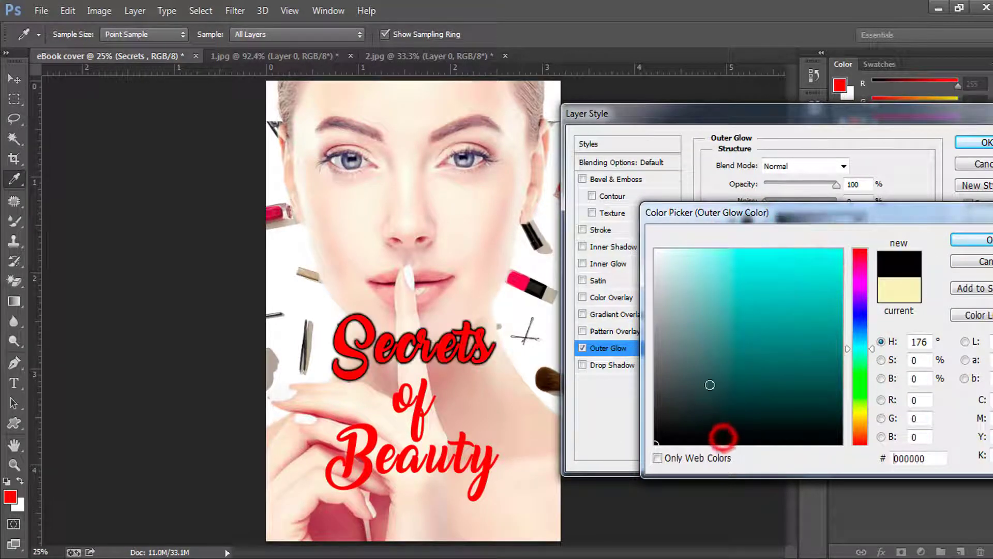
left_click(975, 241)
Step: Set the outer glow of the "Secrets" text to 15% spread and 18 px size and apply the layer style
left_click(774, 299)
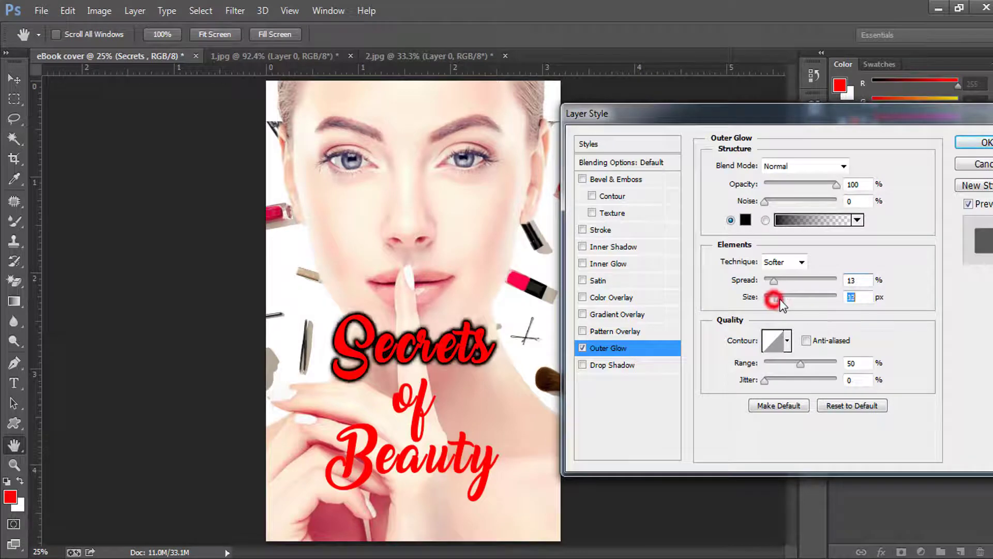
left_click_drag(781, 305, 776, 283)
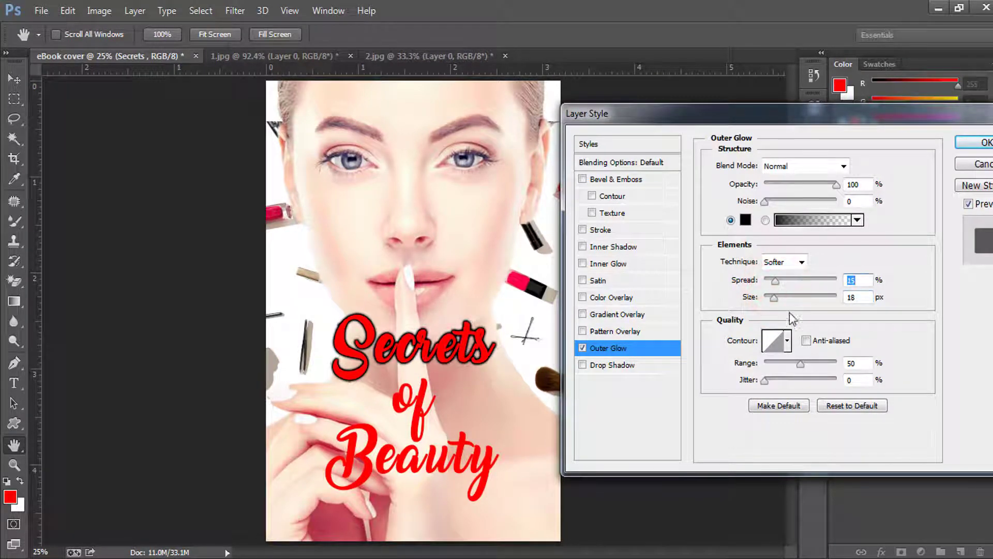
left_click(972, 147)
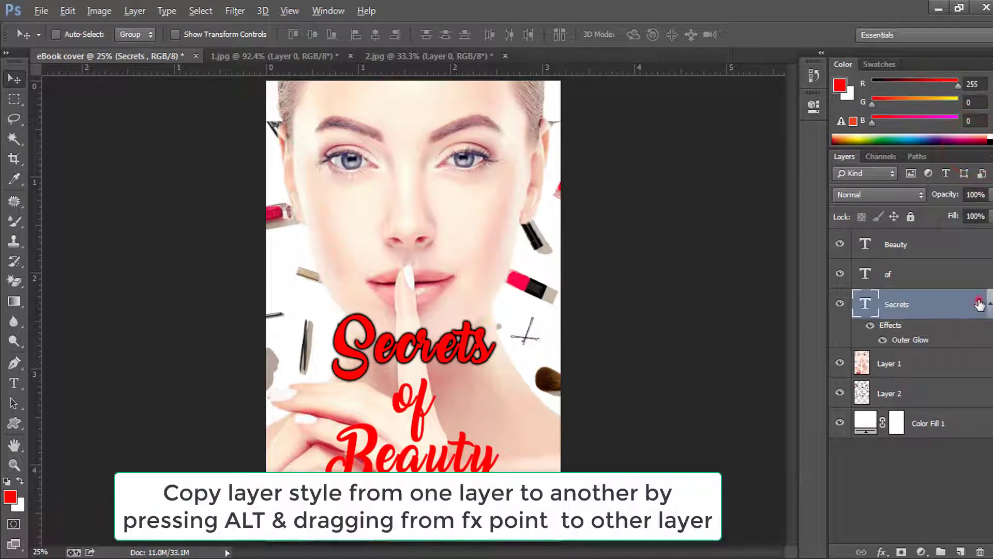
Step: Copy the Outer Glow style from "Secrets" to the "of" and "Beauty" layers and collapse the layers' effects lists
left_click_drag(980, 304, 980, 248)
left_click(949, 246, "shift")
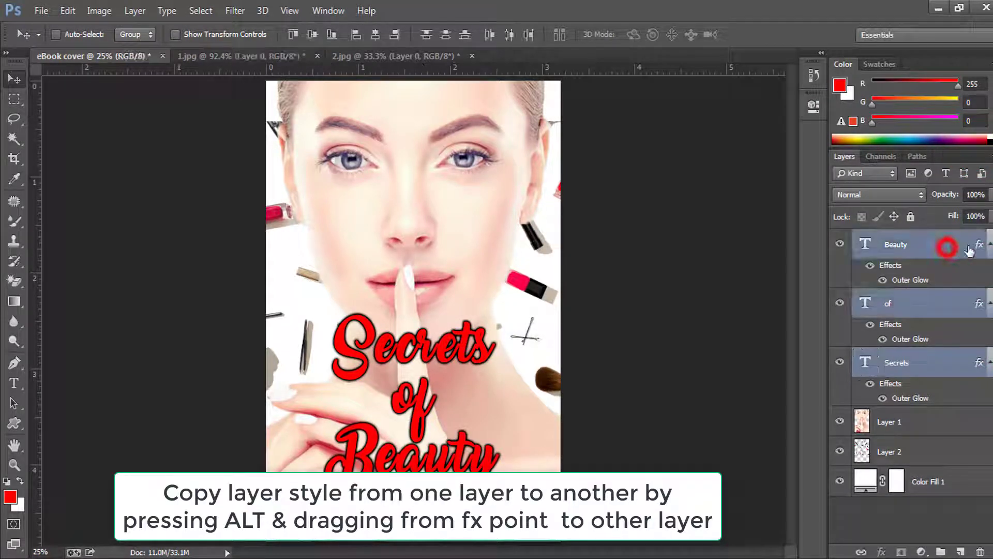
left_click(988, 244, "alt")
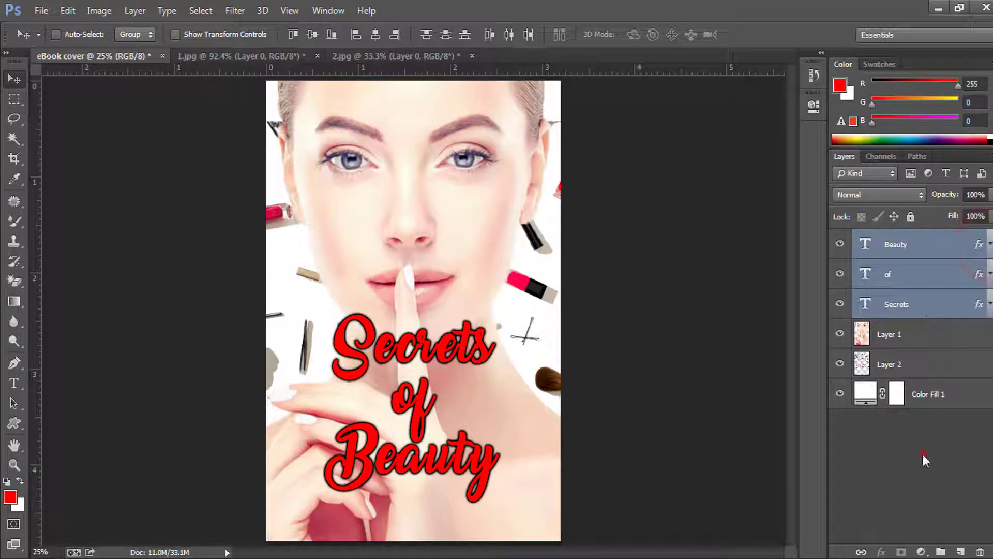
left_click(925, 460)
Step: Scale the "Secrets", "of" and "Beauty" text layers together to about 94% with Free Transform
left_click(936, 307)
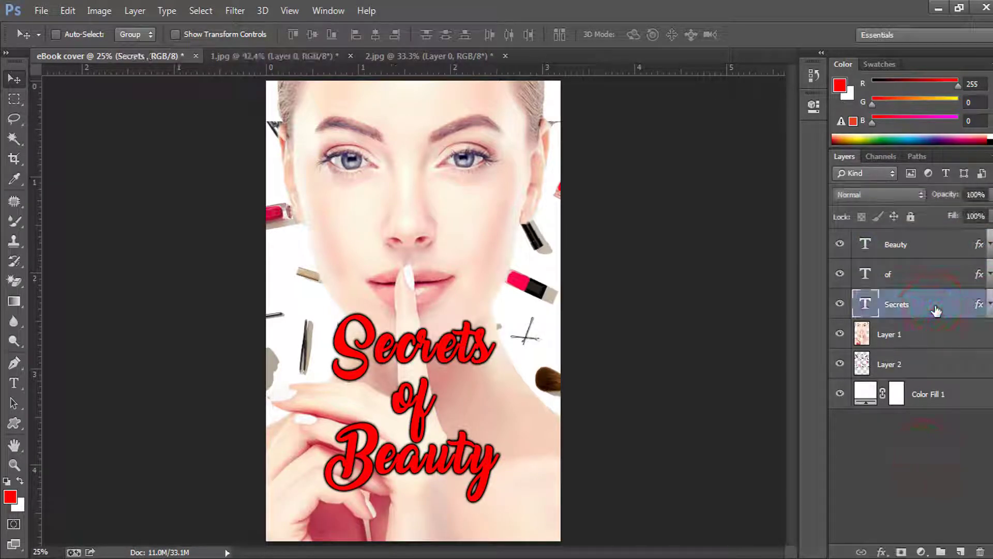
left_click(897, 280)
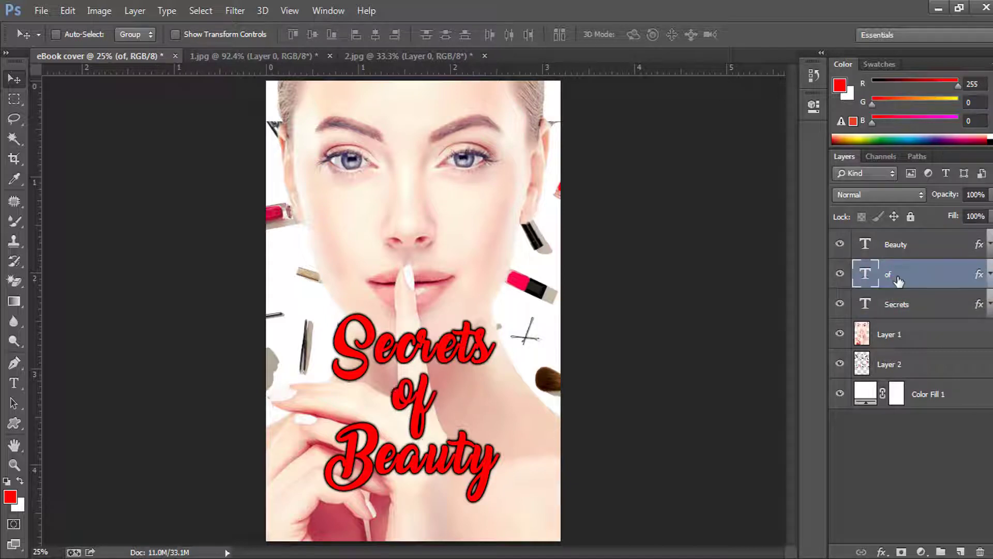
left_click(900, 303, "shift")
left_click(896, 248, "shift")
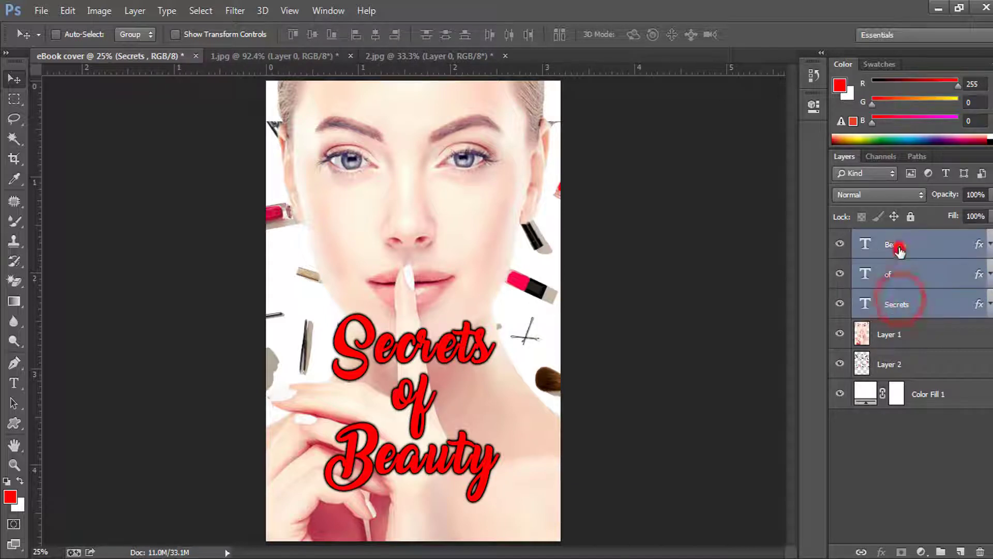
key("ctrl+t")
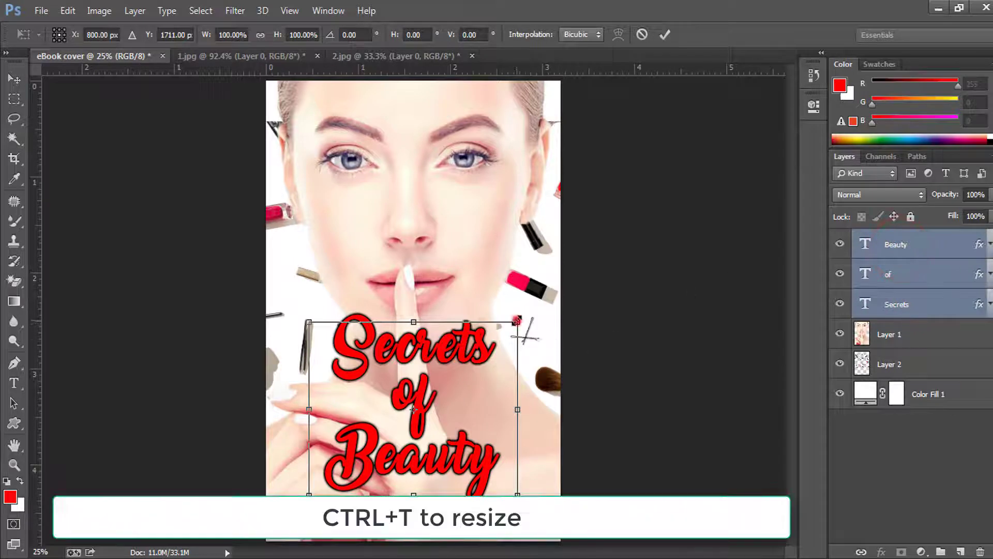
left_click_drag(517, 320, 510, 324)
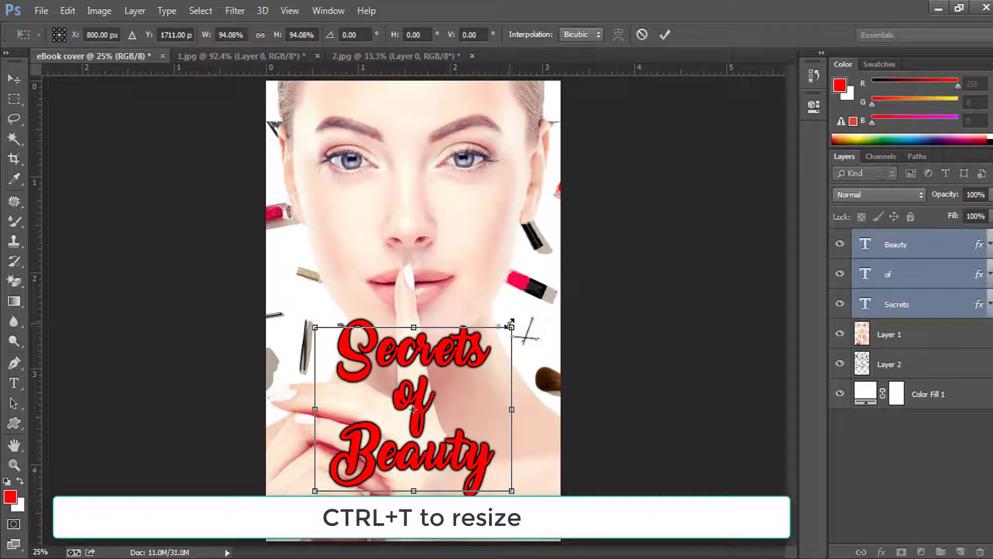
key("Return")
Step: Draw a red bow custom shape about 232 × 156 px centered below "Beauty", above the "of" layer
left_click(888, 278)
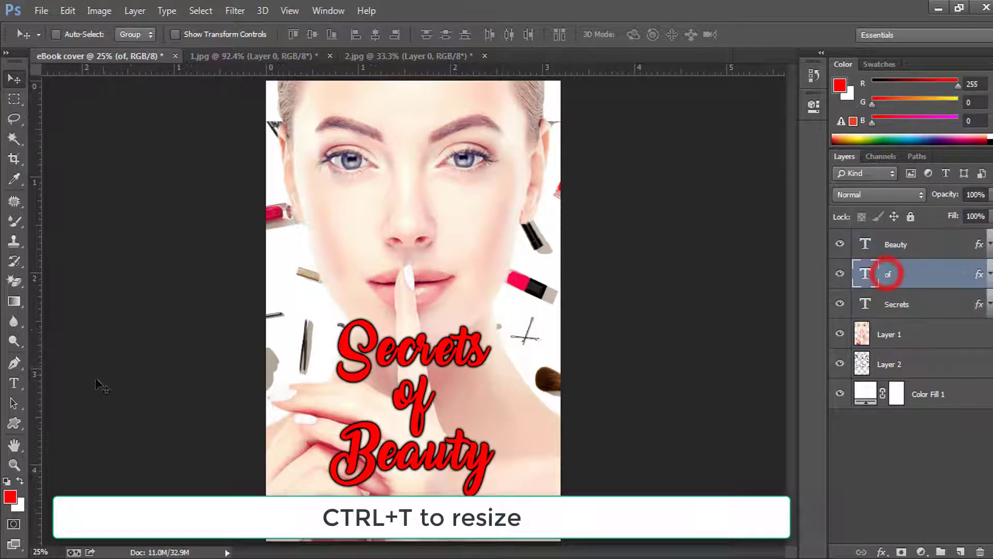
left_click_drag(14, 424, 78, 495)
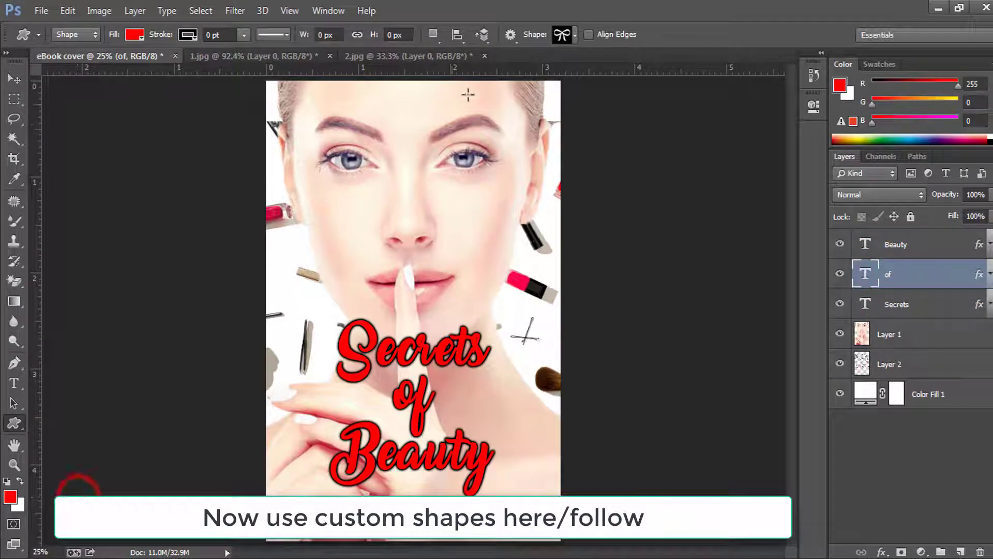
left_click(575, 34)
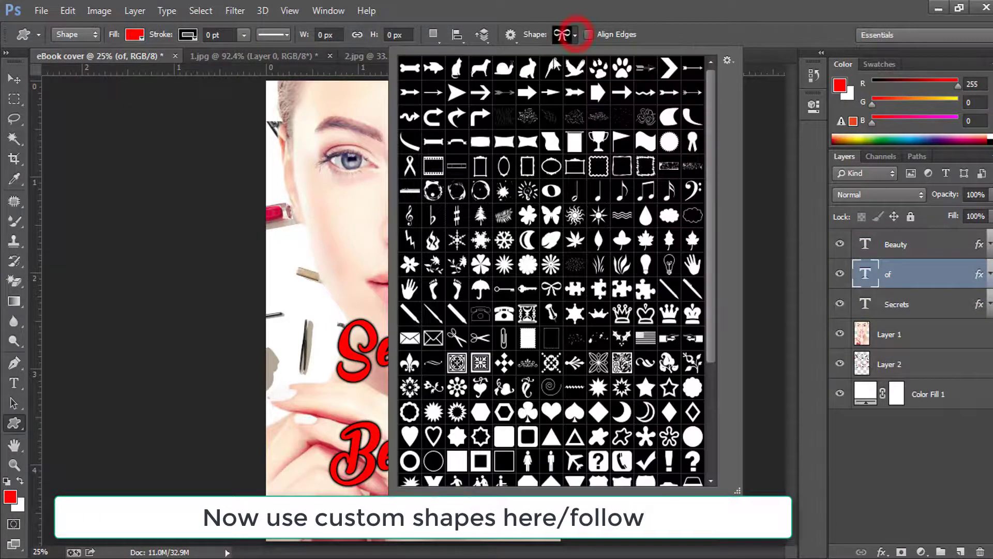
left_click(552, 290)
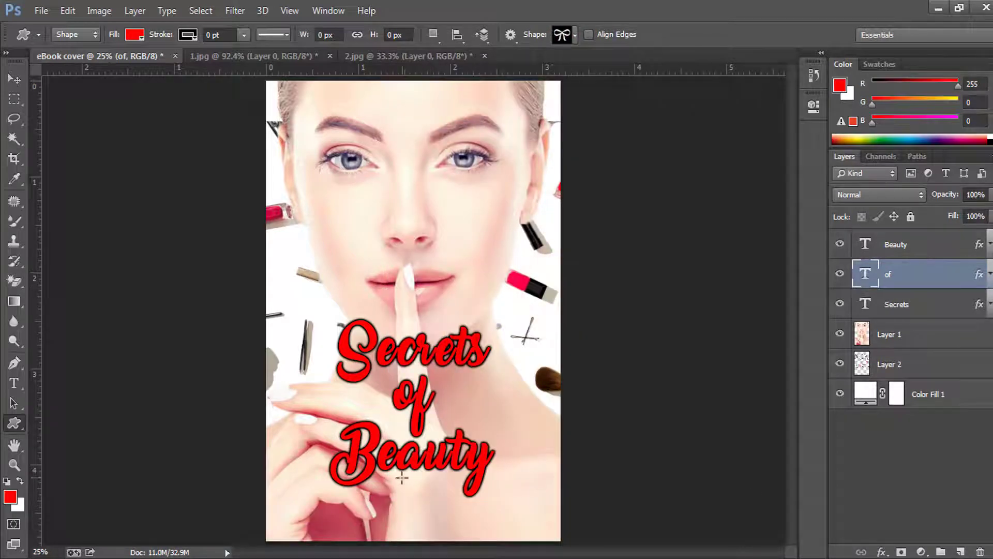
left_click_drag(402, 479, 441, 503)
left_click_drag(450, 504, 453, 504)
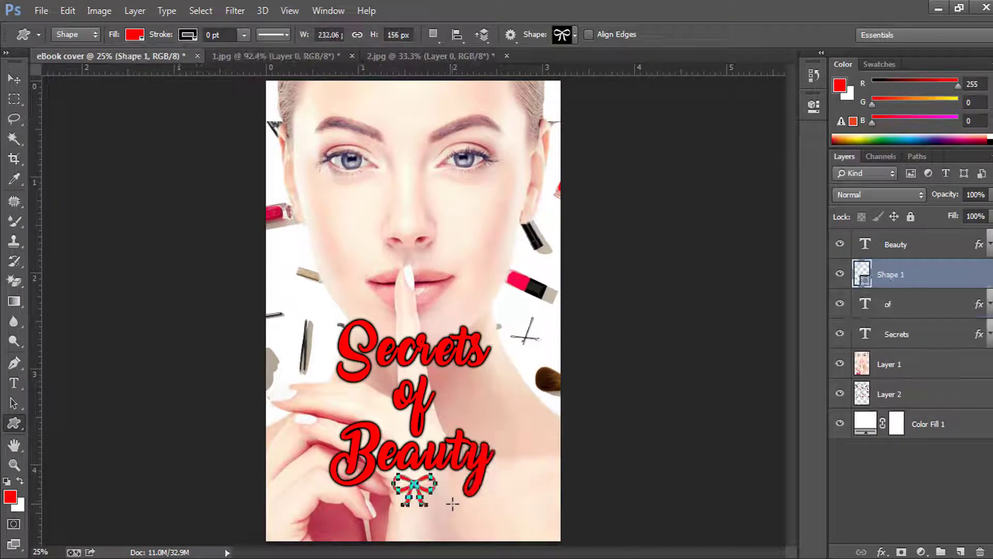
Step: Try a cyan fill on the bow shape and switch it back to the red sampled from the title
left_click(949, 305)
left_click(905, 276)
double_click(863, 279)
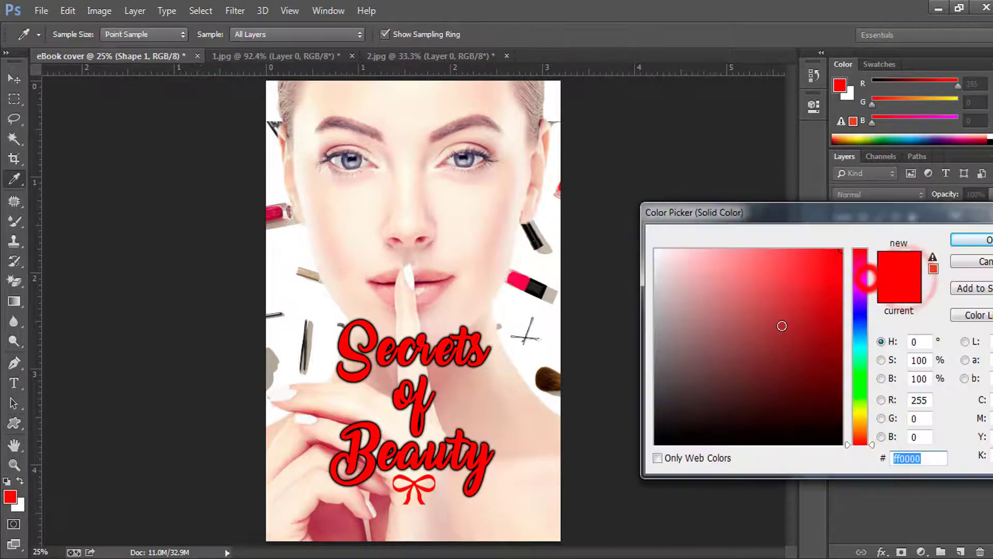
left_click_drag(862, 278, 862, 343)
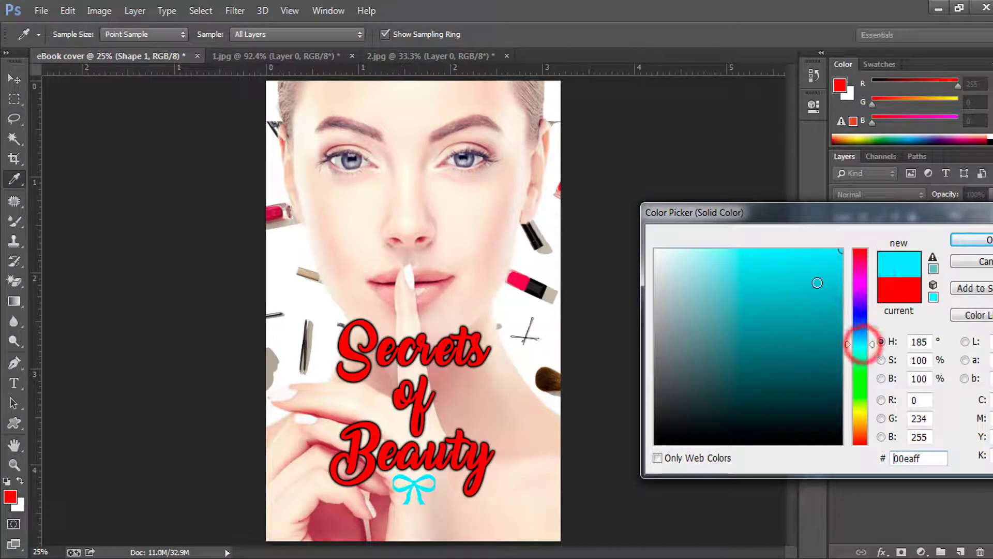
mouse_move(804, 269)
left_mouse_down()
mouse_move(836, 317)
mouse_move(790, 277)
mouse_move(696, 262)
mouse_move(732, 277)
left_mouse_up()
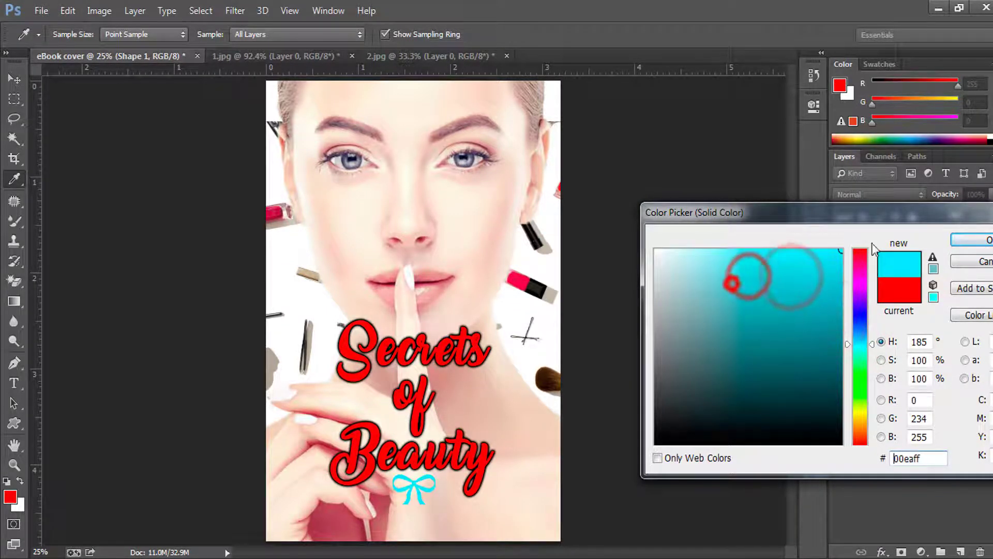
left_click(482, 356)
left_click(972, 239)
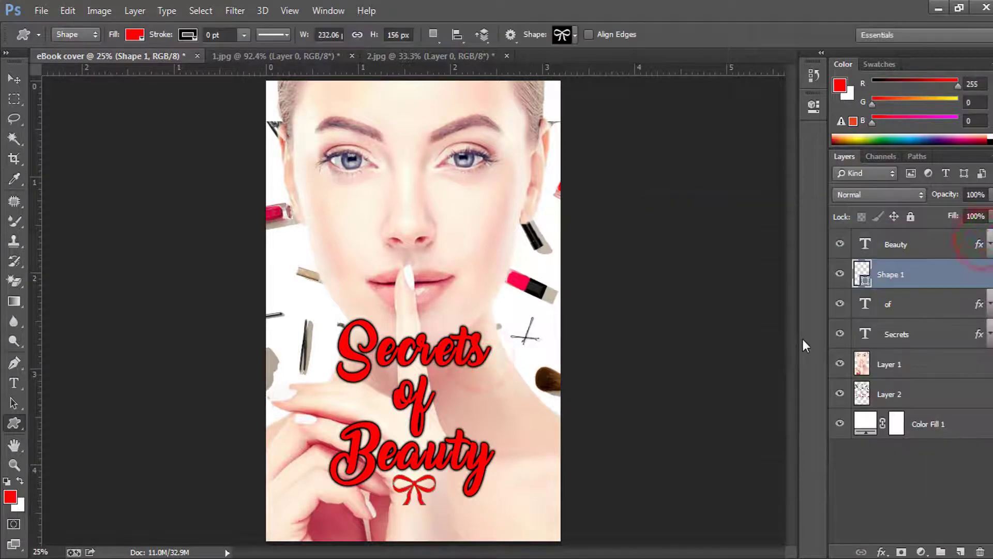
Step: Choose the zigzag line custom shape and set the ruler units to percent
left_click(575, 34)
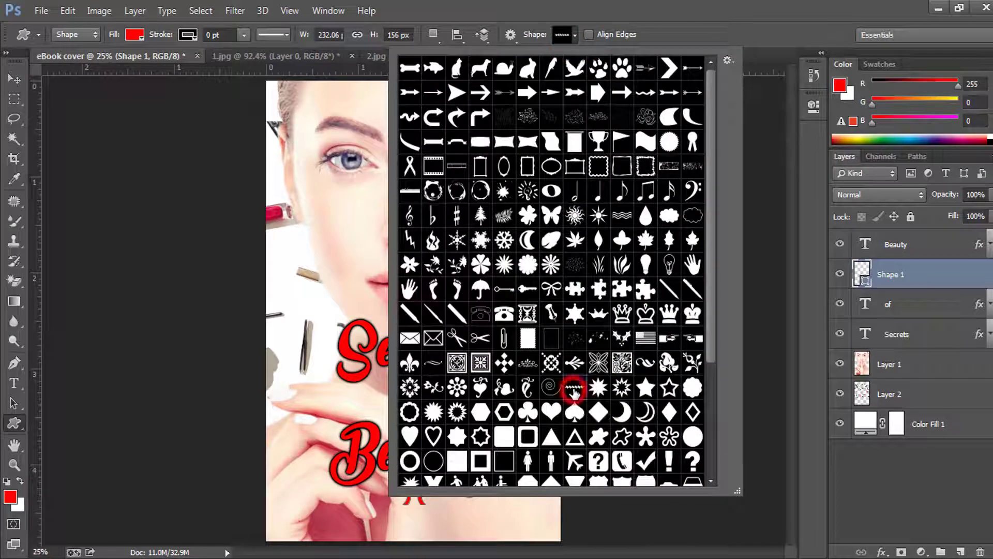
key("Return")
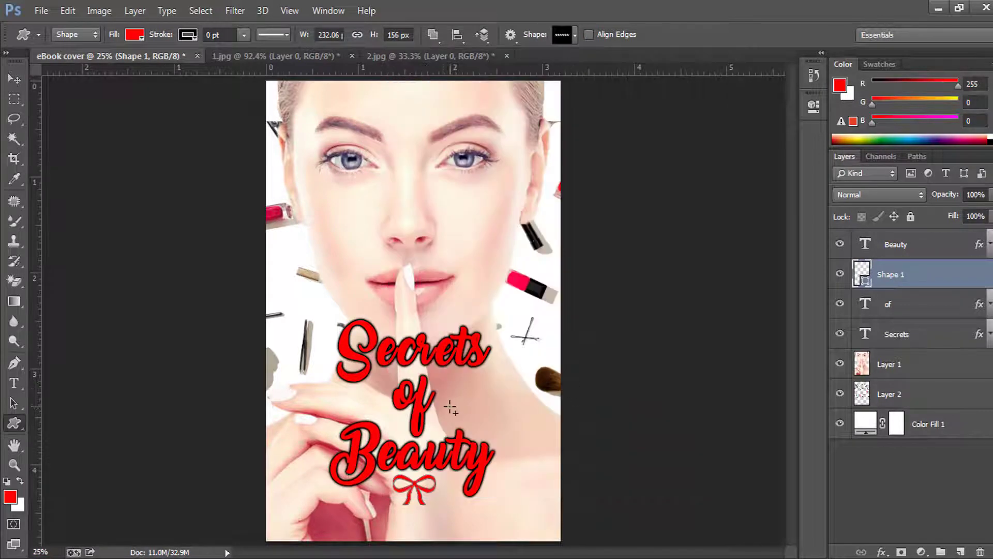
scroll(450, 408, "up", 2)
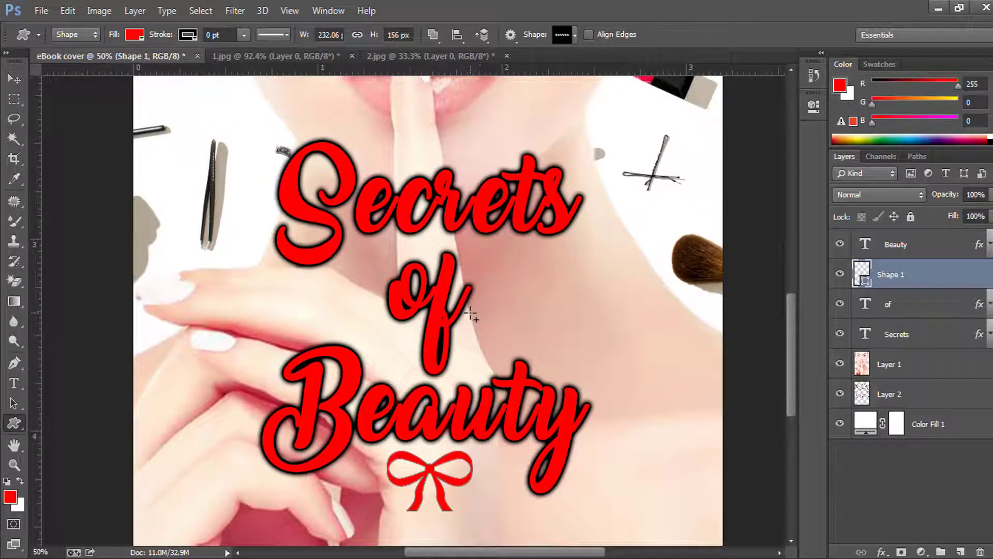
right_click(345, 69)
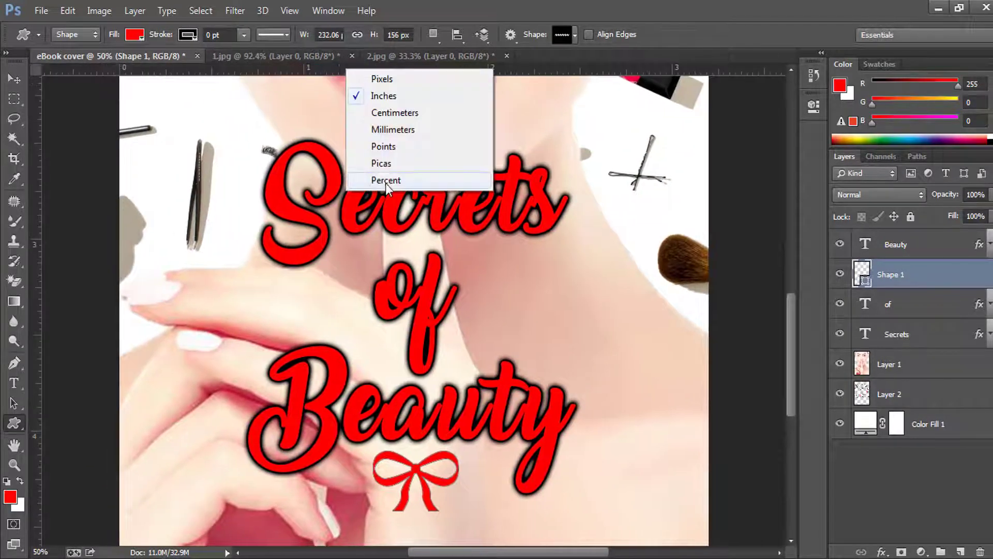
left_click(385, 179)
Step: Draw a red zigzag along a new horizontal guide right of "of" and place a duplicate left of the word
left_click_drag(428, 73, 530, 324)
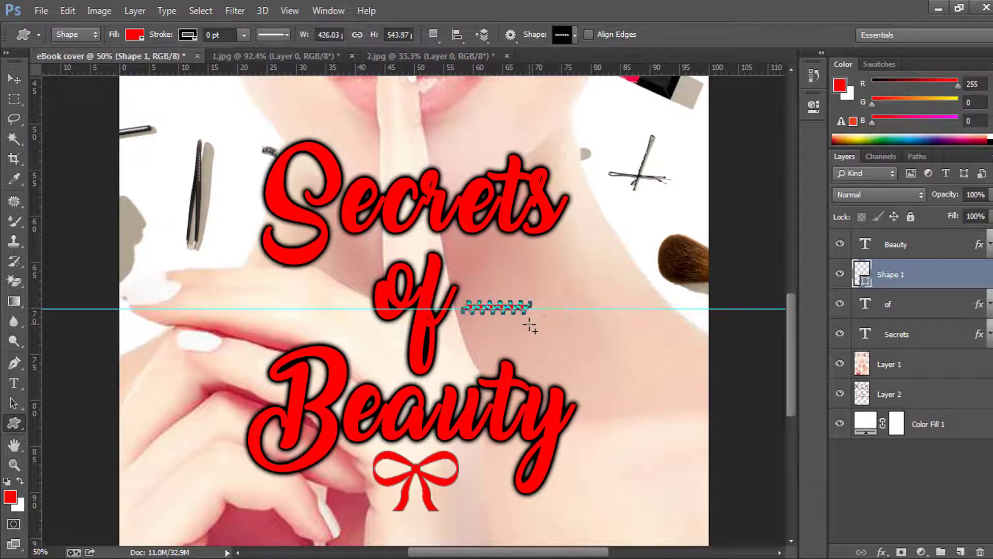
key("ctrl+j")
key("v")
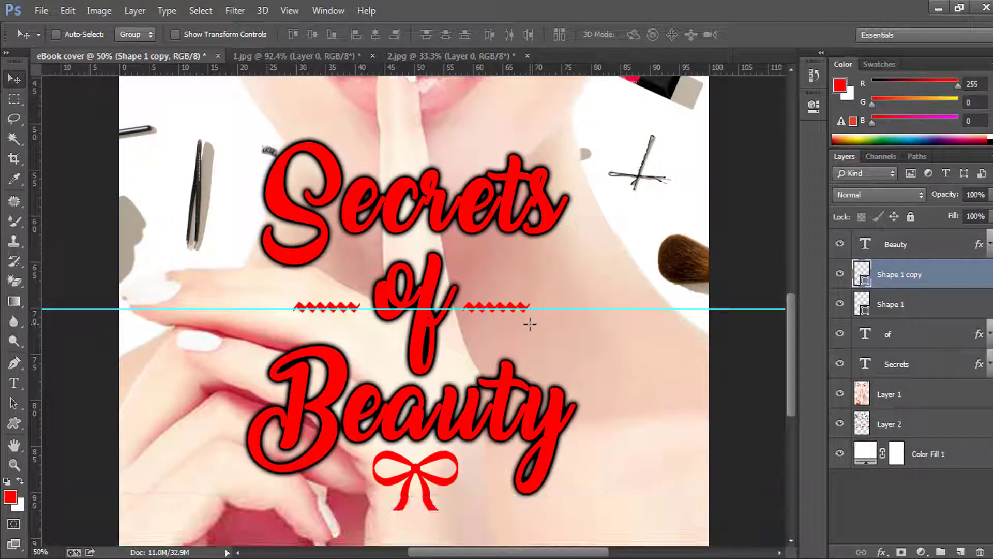
Step: Draw a branching ornament custom shape about 102 × 73 px on a new layer at the outer end of the right zigzag
left_click(14, 424)
key("ctrl+shift+alt+n")
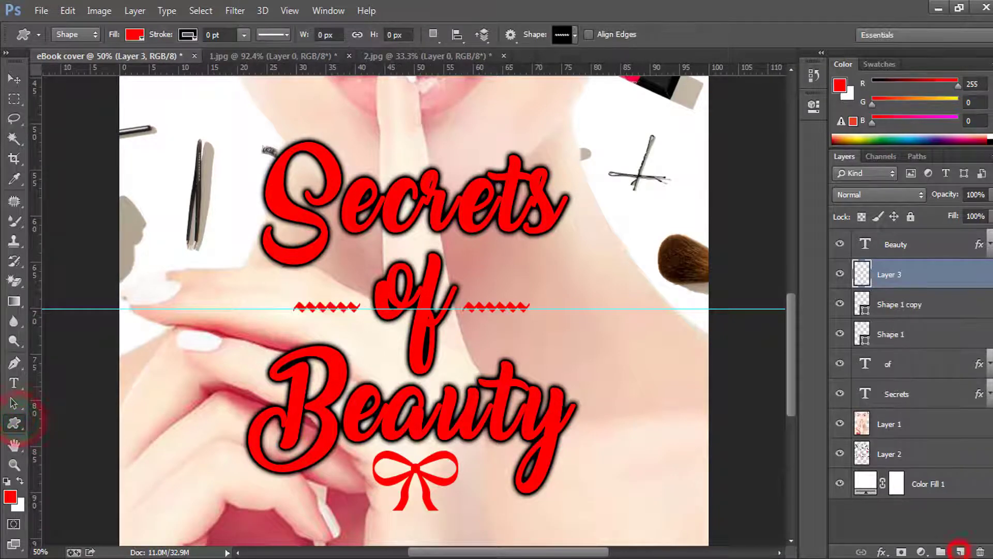
right_click(14, 424)
left_click(78, 499)
left_click(570, 34)
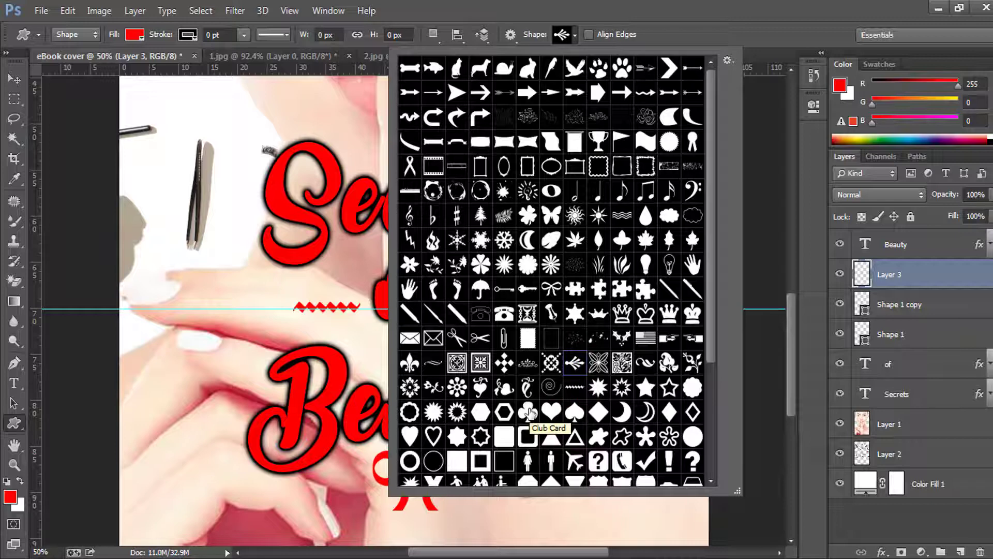
key("Escape")
left_click_drag(537, 288, 572, 326)
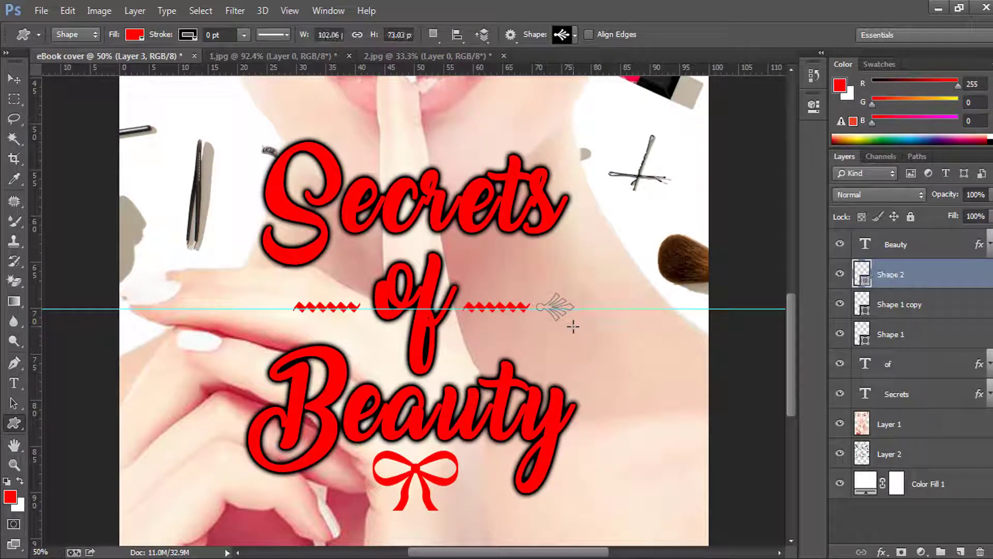
Step: Duplicate the branching ornament, place the copy at the outer end of the left zigzag and flip it horizontally
key("ctrl+j")
key("v")
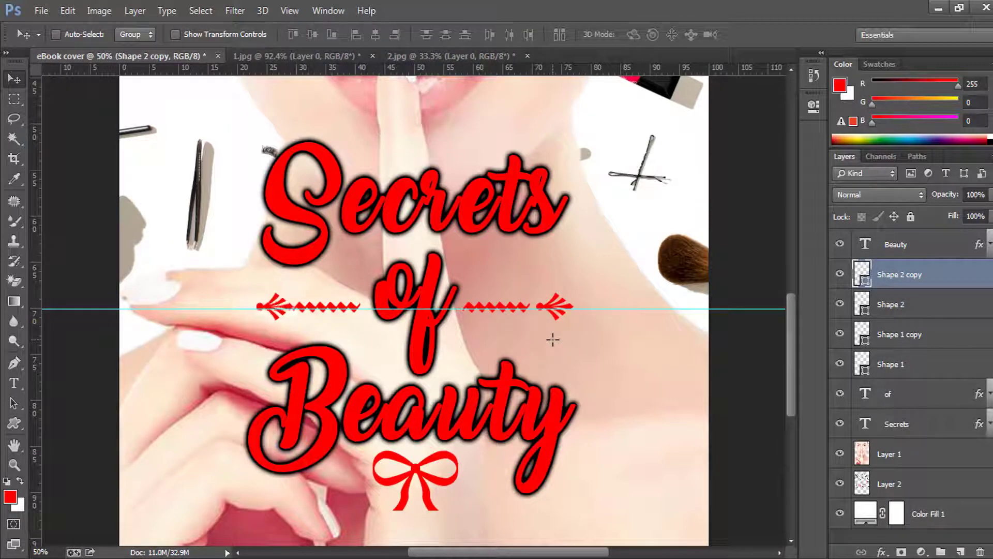
key("ctrl+t")
right_click(285, 303)
left_click(333, 282)
key("Return")
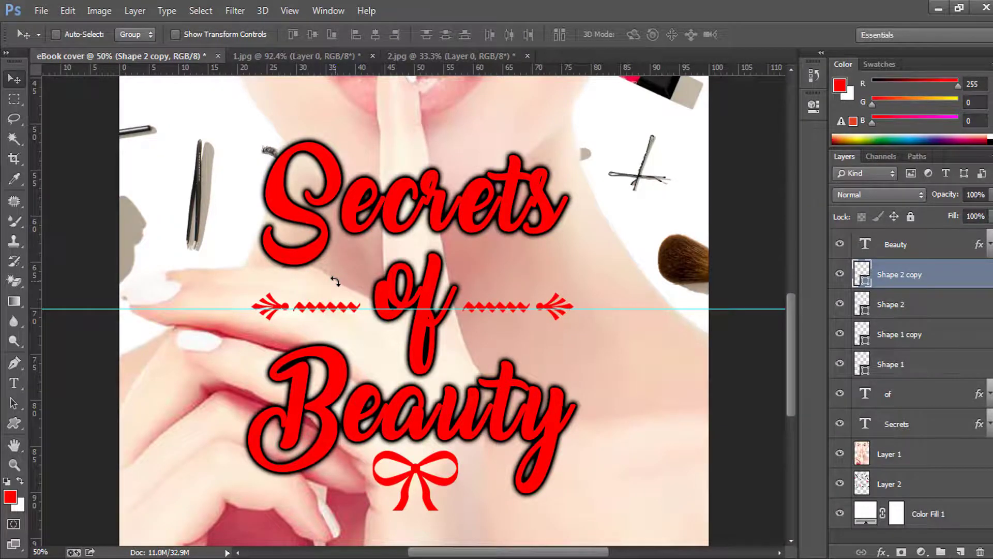
Step: Add a text box below the bow with the text "Graphics Help" at 9 pt
key("ctrl+0")
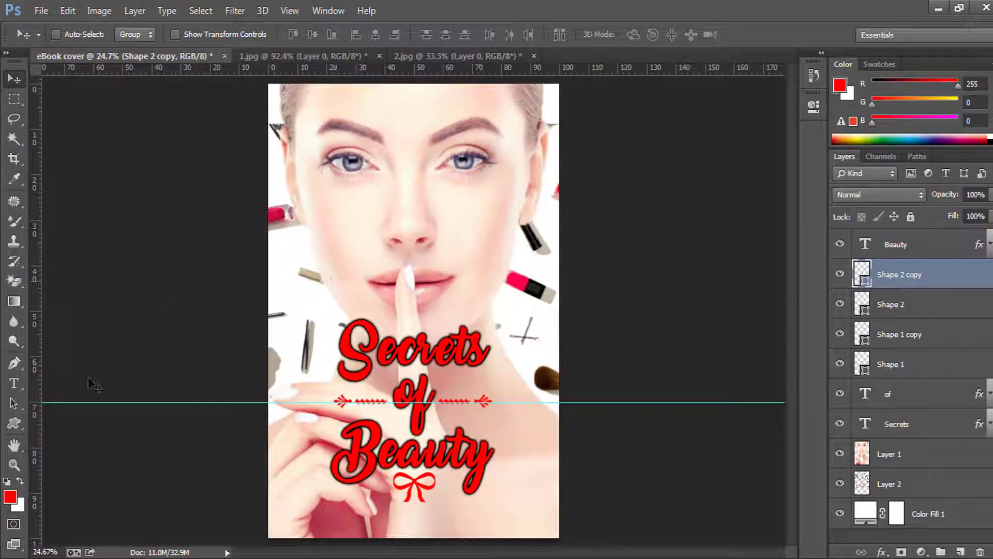
right_click(14, 383)
left_click(82, 380)
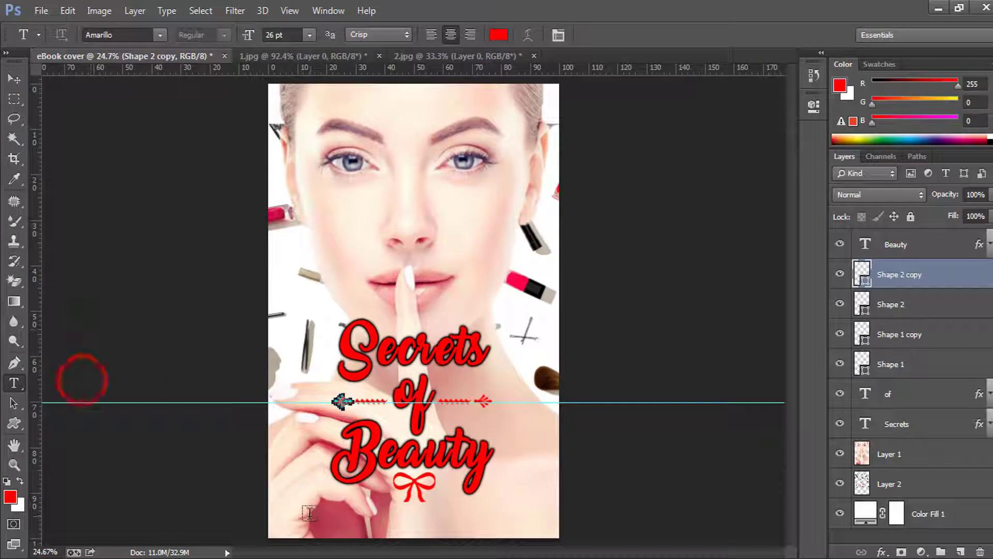
left_click(339, 503)
key("Escape")
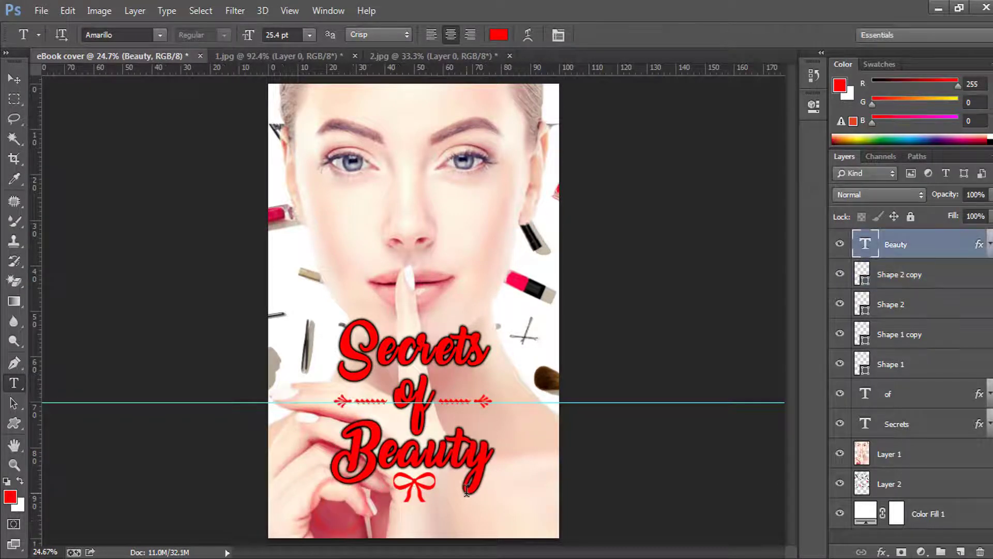
left_click_drag(337, 519, 492, 538)
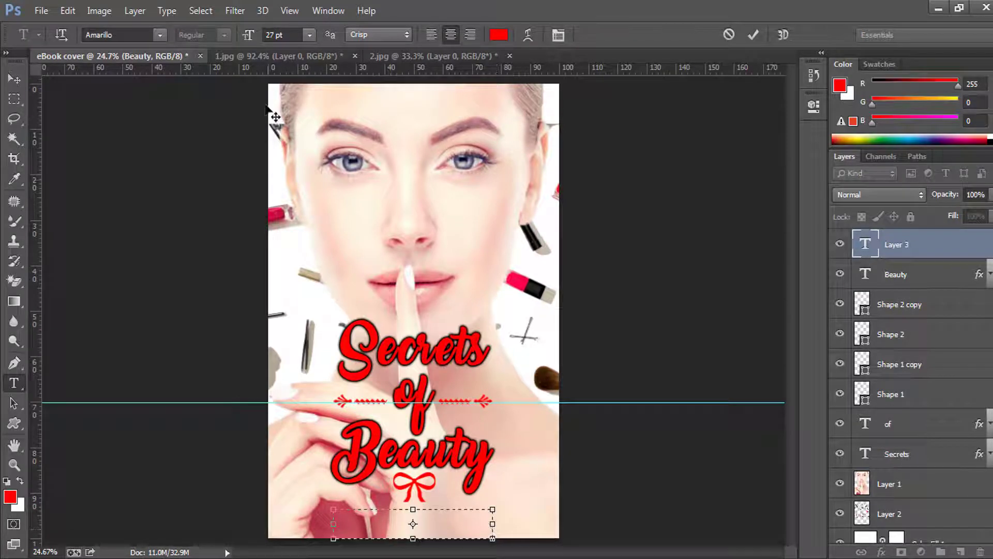
left_click_drag(248, 38, 235, 43)
Step: Set the "Graphics Help" text to the Androgyne font at 17 pt and move it slightly down and right
left_click(161, 35)
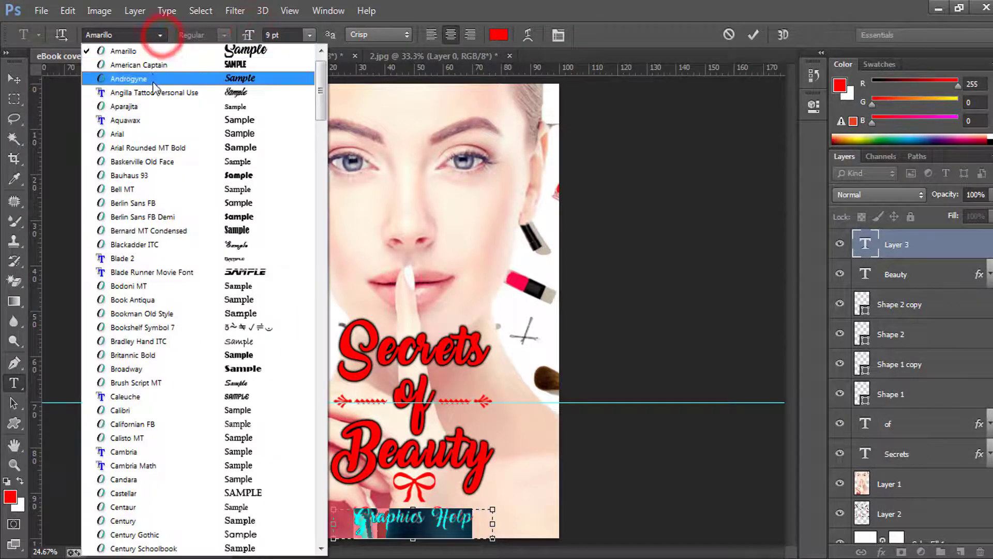
left_click(137, 80)
left_click_drag(246, 35, 256, 38)
left_click(753, 35)
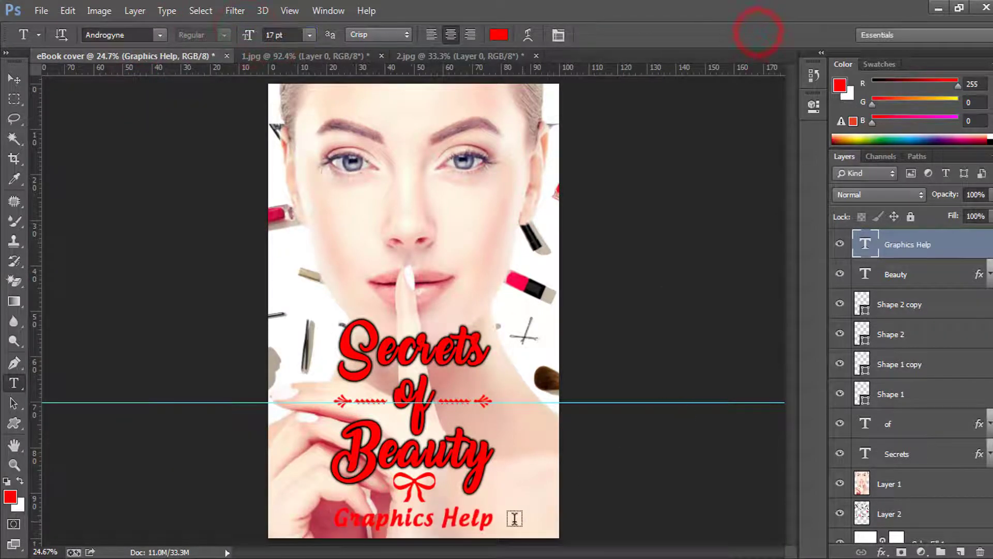
key("v")
left_click_drag(515, 518, 518, 522)
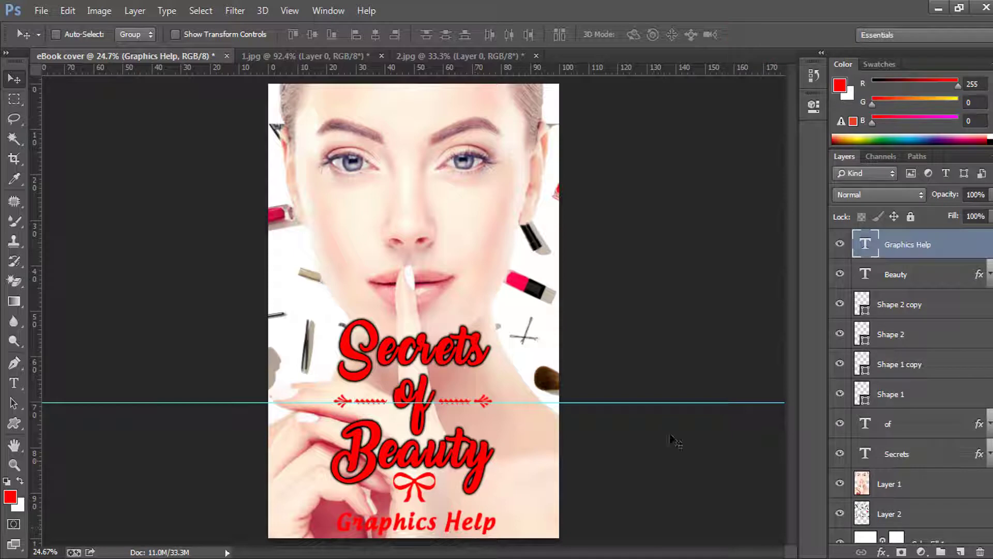
Step: Change the color of the "Graphics Help" text to black
double_click(867, 243)
left_click(499, 35)
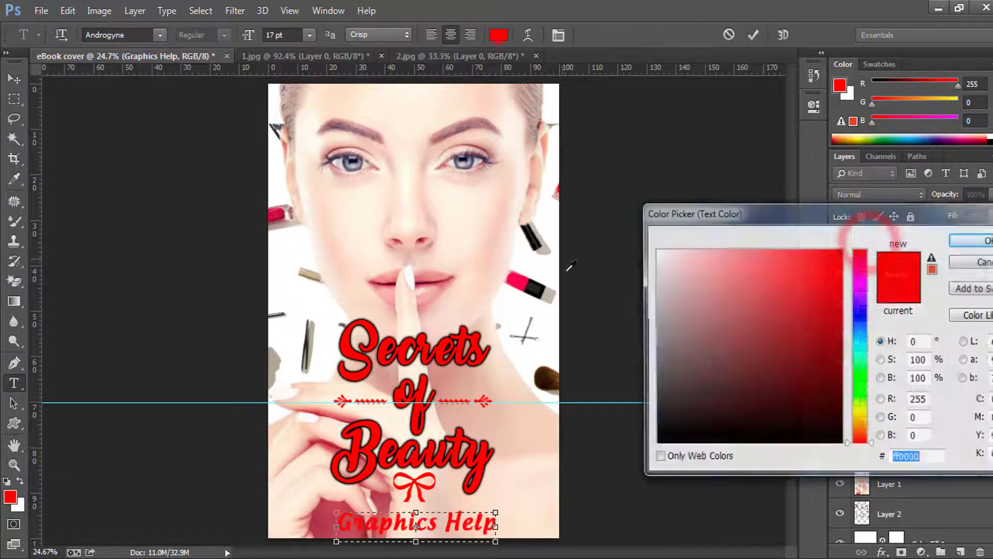
left_click(715, 340)
left_click(968, 236)
left_click(754, 34)
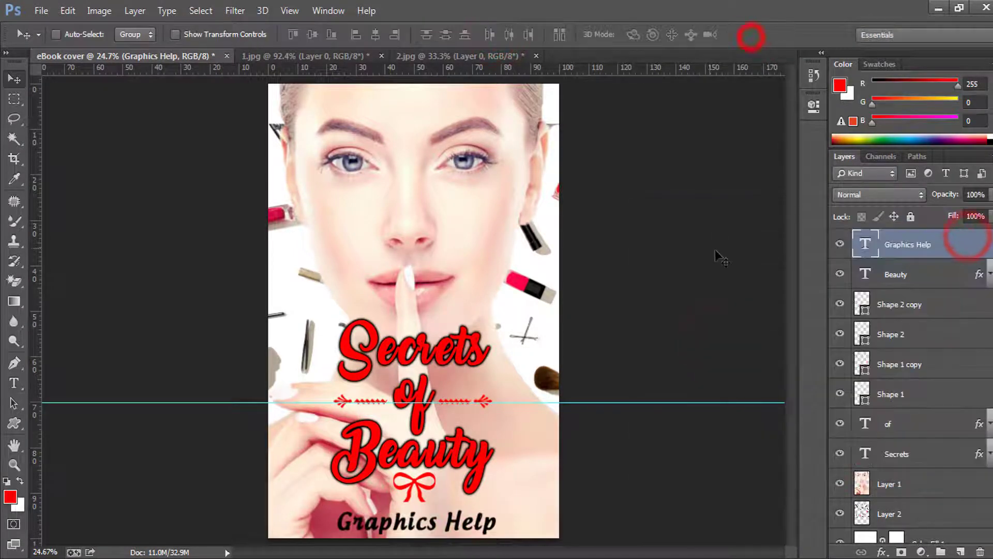
Step: Set the font of the "Graphics Help" text to Arial
double_click(867, 244)
left_click(160, 34)
left_click(129, 34)
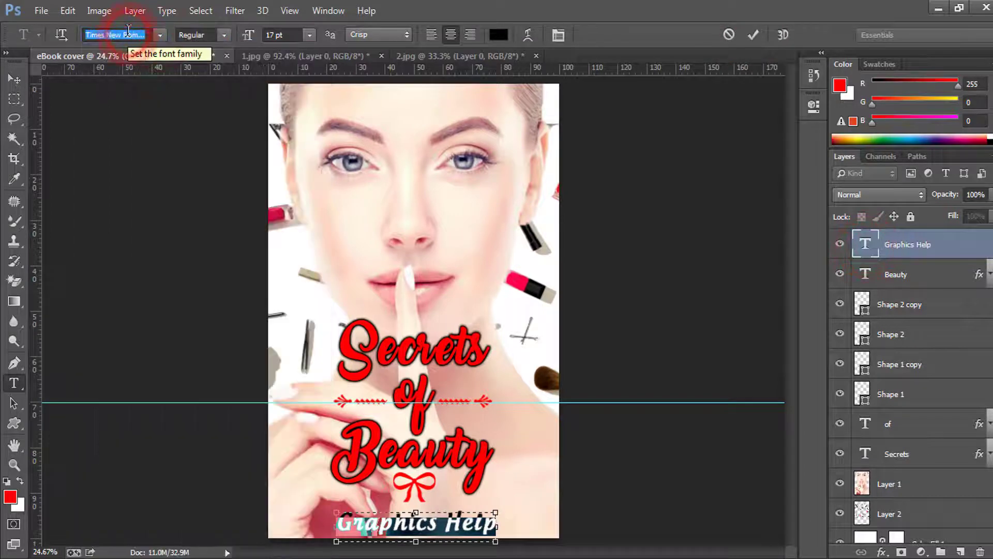
key("Return")
left_click(124, 34)
type("Arial")
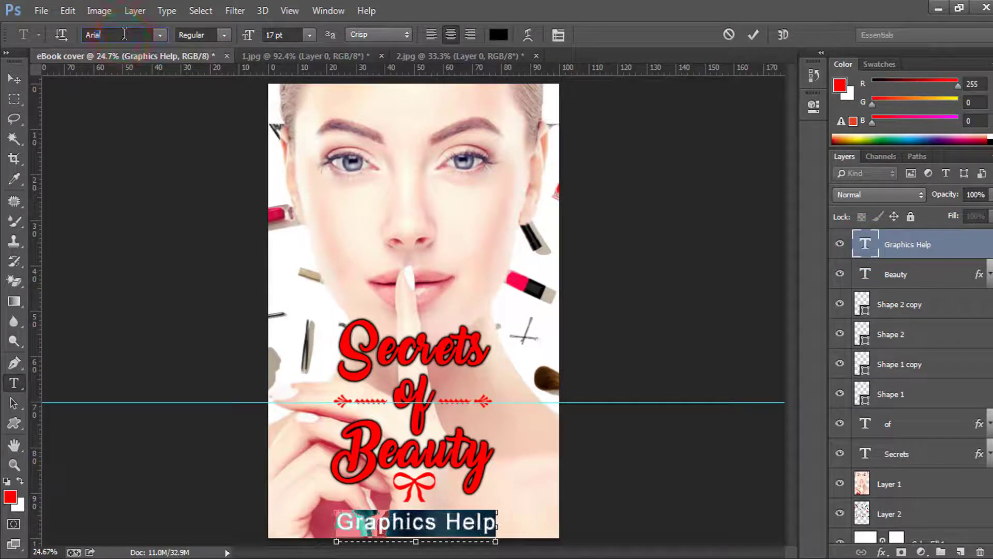
left_click(756, 36)
Step: Try underlining the "Graphics Help" text, and remove the underline again
left_click(14, 383)
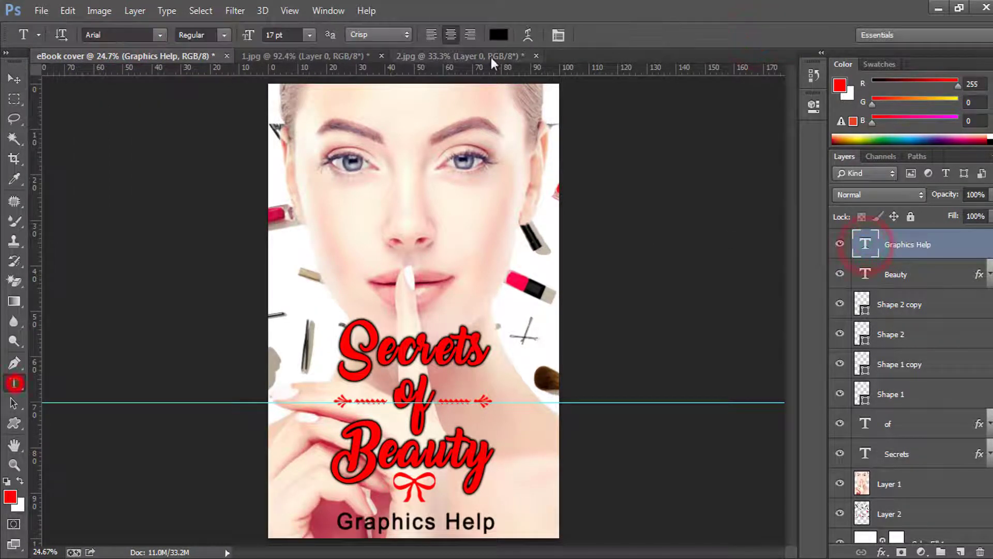
left_click(558, 35)
left_click(762, 249)
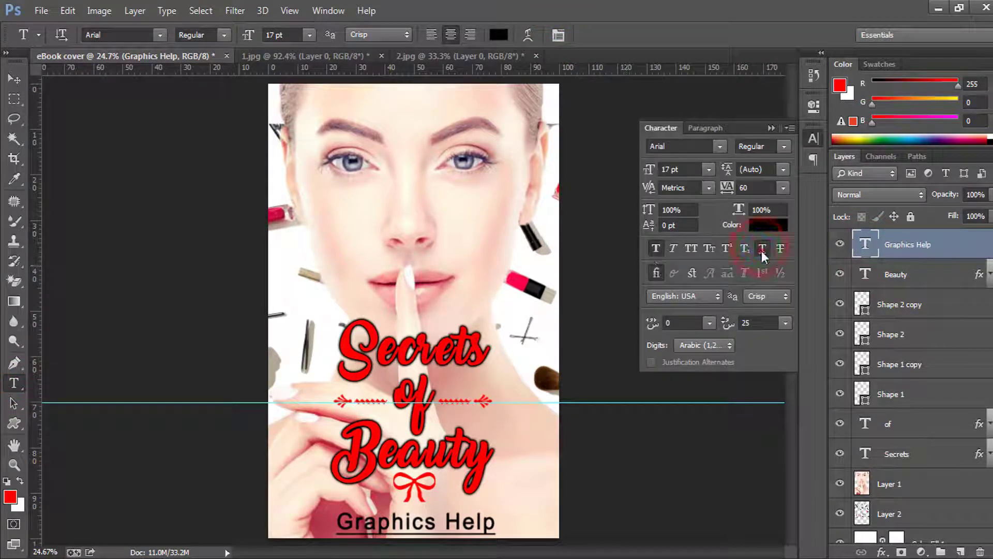
left_click(761, 250)
left_click(771, 129)
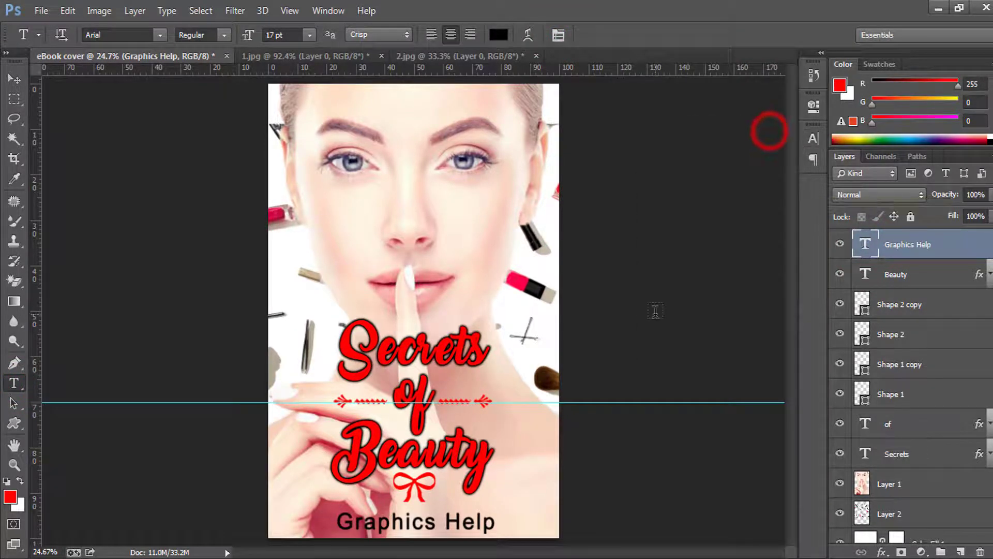
Step: Scale the "Graphics Help" text down to about 11.86 pt below the bow
key("ctrl+t")
left_click_drag(498, 508, 458, 524)
key("Return")
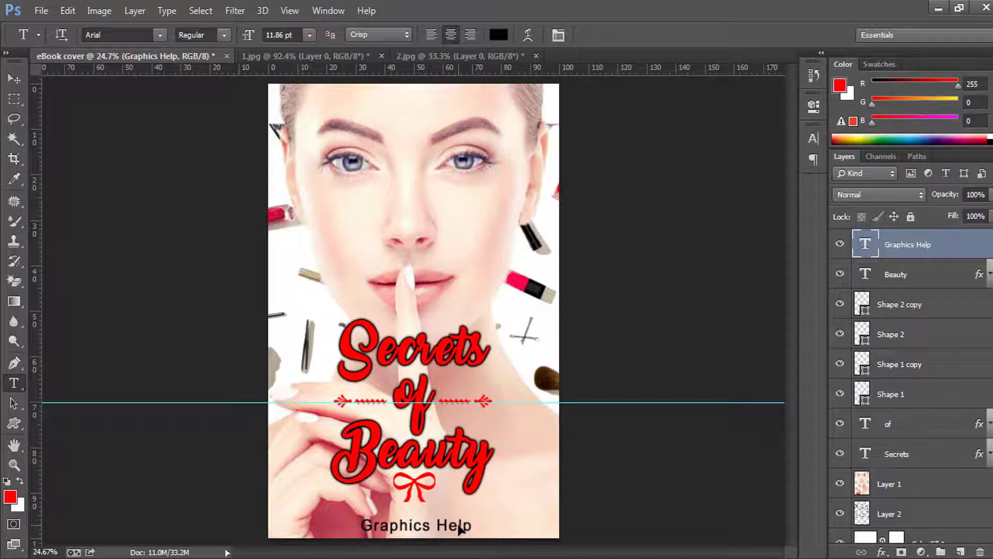
Step: Remove the horizontal guide that crosses the cover at the word "of"
left_click(14, 79)
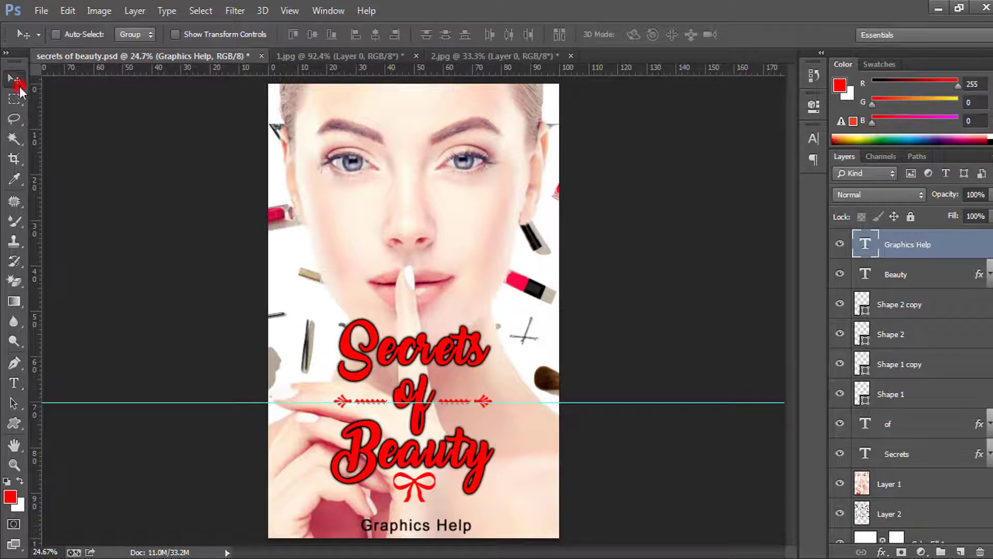
left_click_drag(124, 402, 34, 402)
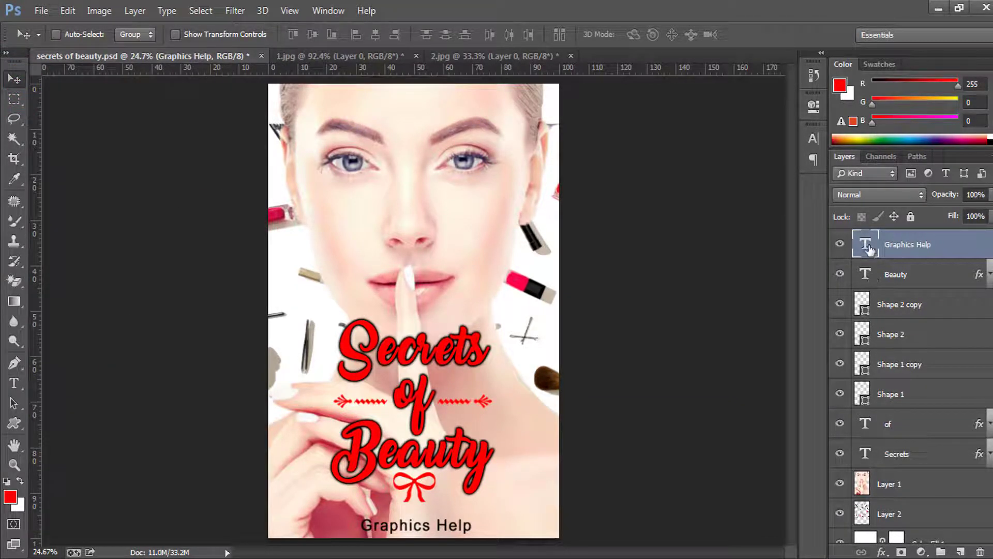
Step: Set the font of the "Graphics Help" text to Forte
double_click(868, 246)
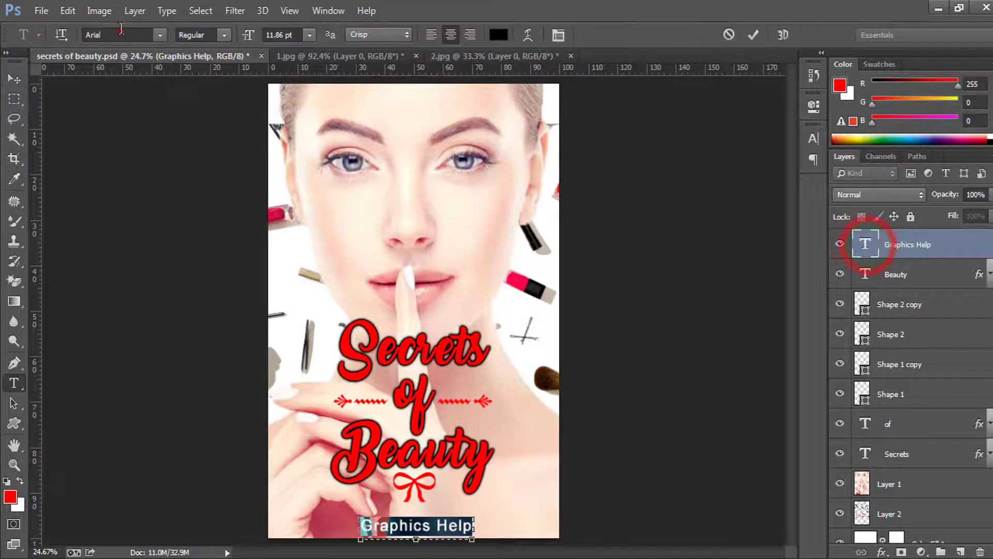
left_click(121, 29)
type("Forte")
key("Return")
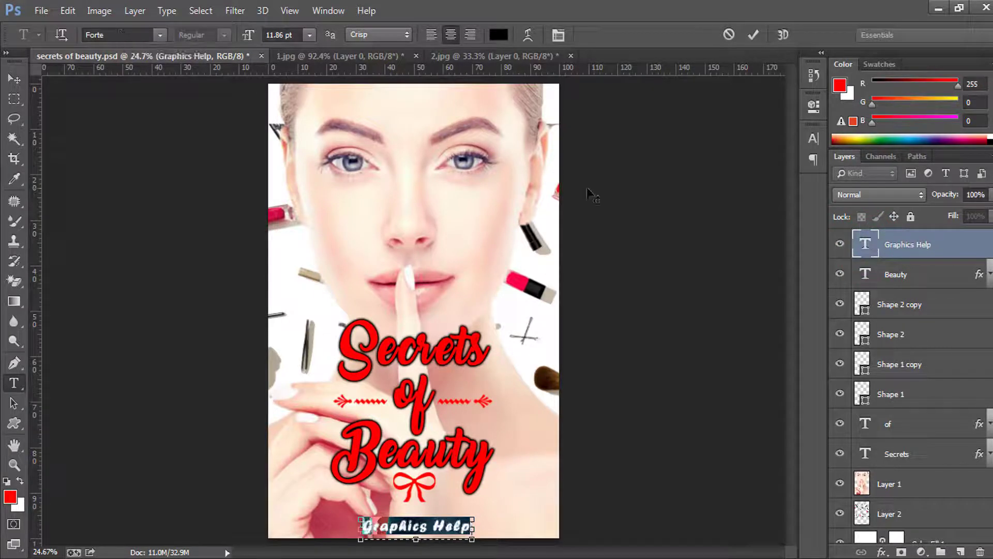
key("ctrl+Return")
Step: Move the "Graphics Help" text slightly up and center it horizontally on the canvas
double_click(866, 245)
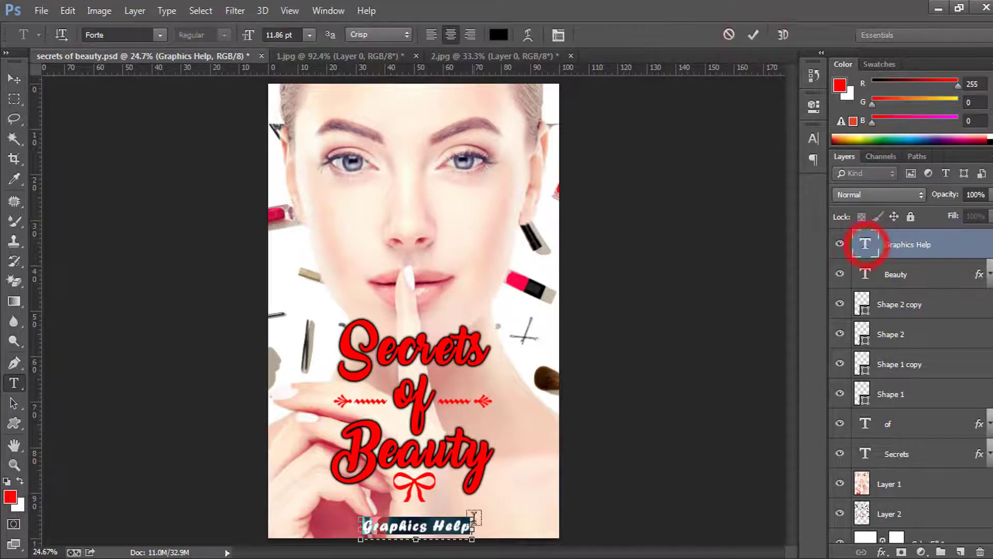
left_click_drag(487, 511, 494, 505)
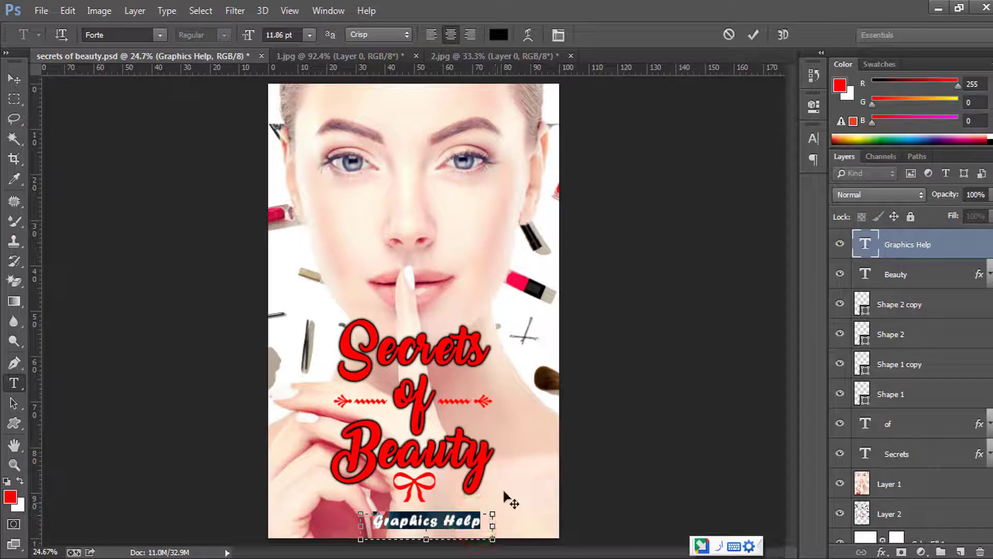
left_click(753, 35)
left_click(833, 557)
left_click(835, 514)
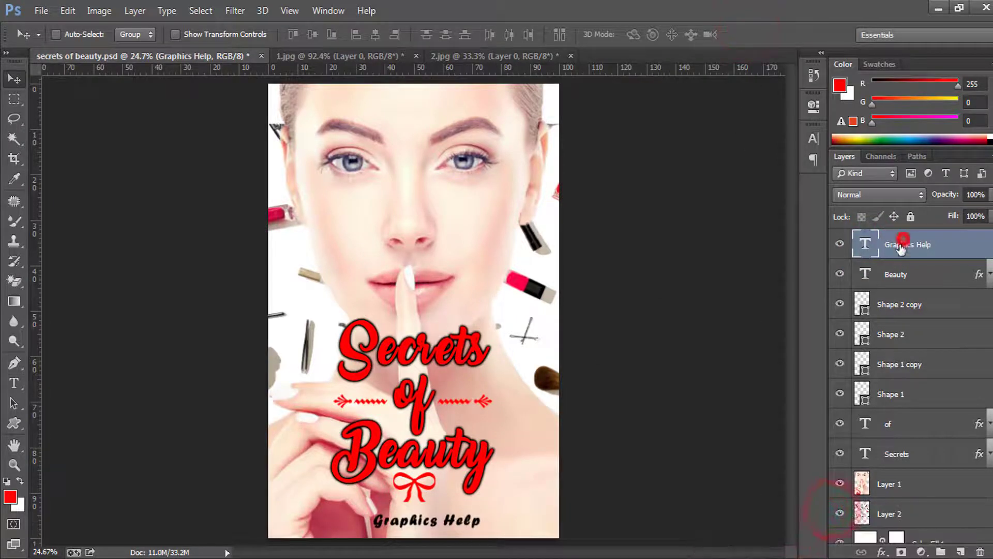
key("ctrl+a")
left_click(375, 35)
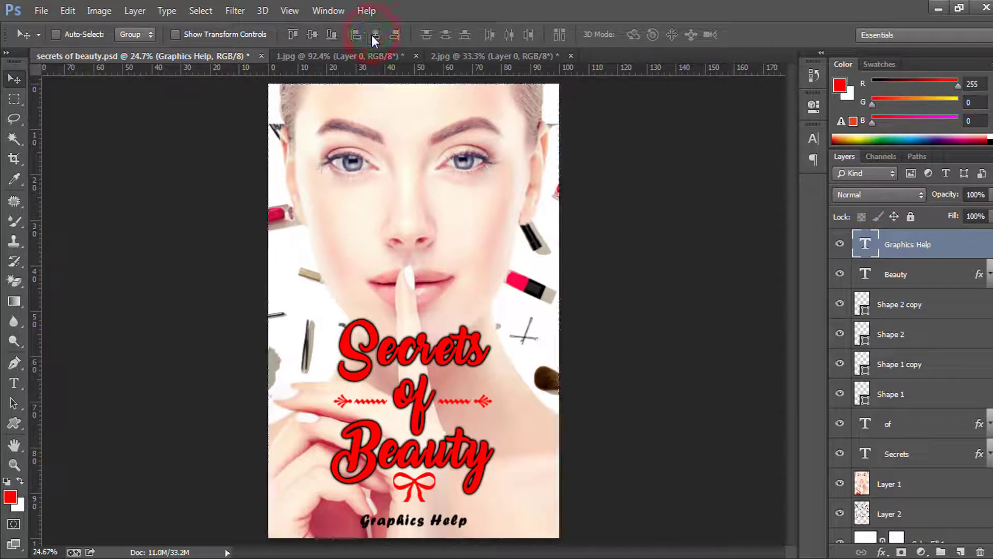
Step: Change the color of the "Graphics Help" text to bright cyan
double_click(865, 244)
left_click(498, 35)
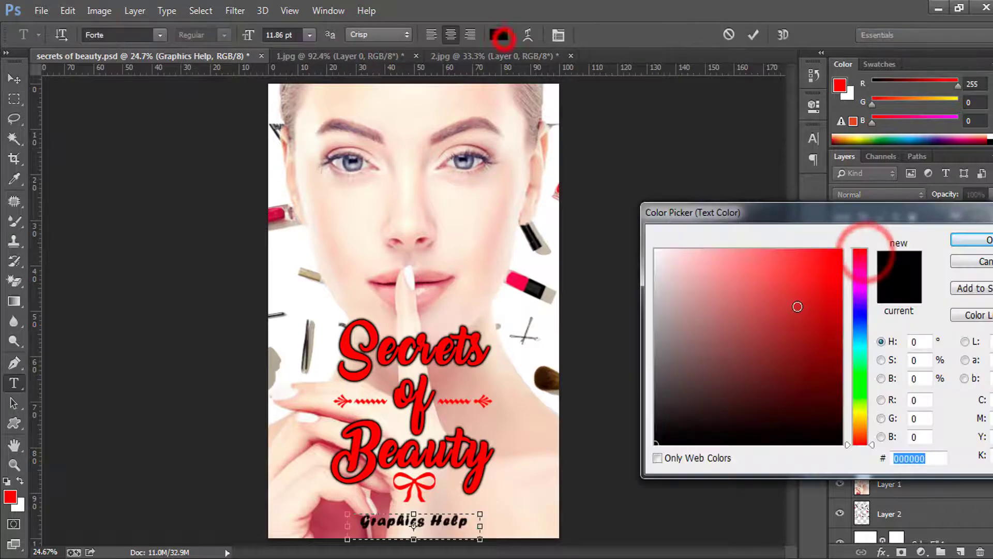
left_click_drag(861, 249, 861, 346)
left_click(815, 277)
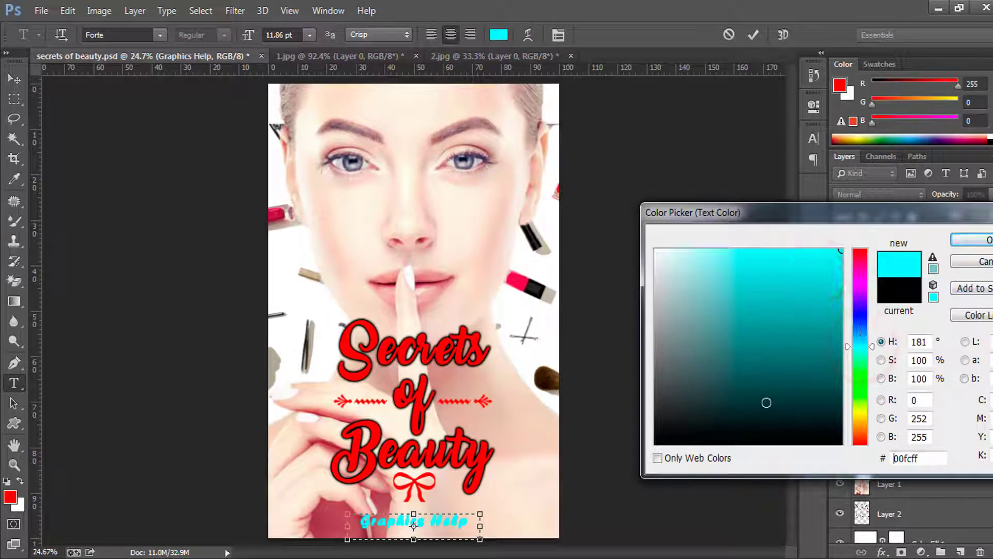
left_click_drag(729, 421, 603, 426)
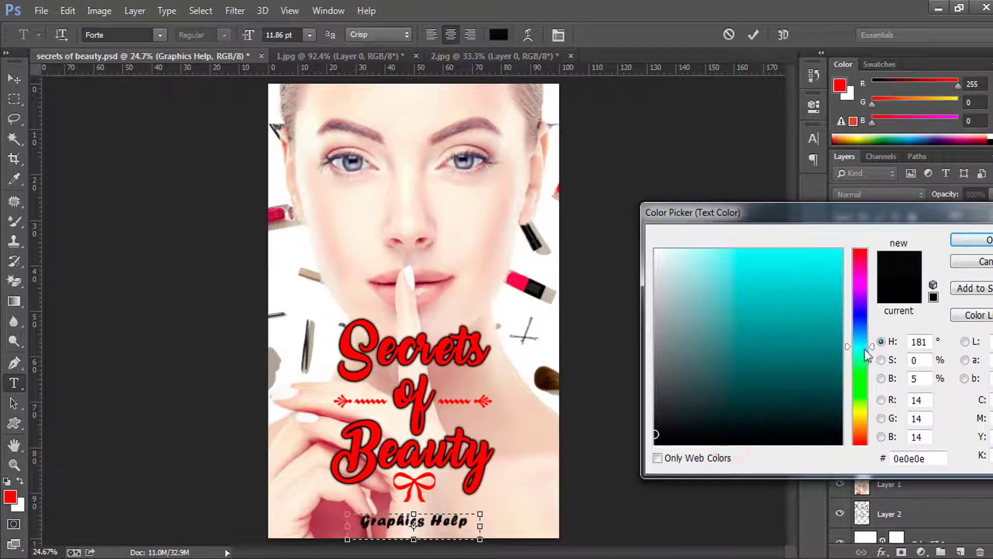
left_click(825, 266)
left_click(962, 239)
left_click(753, 35)
key("v")
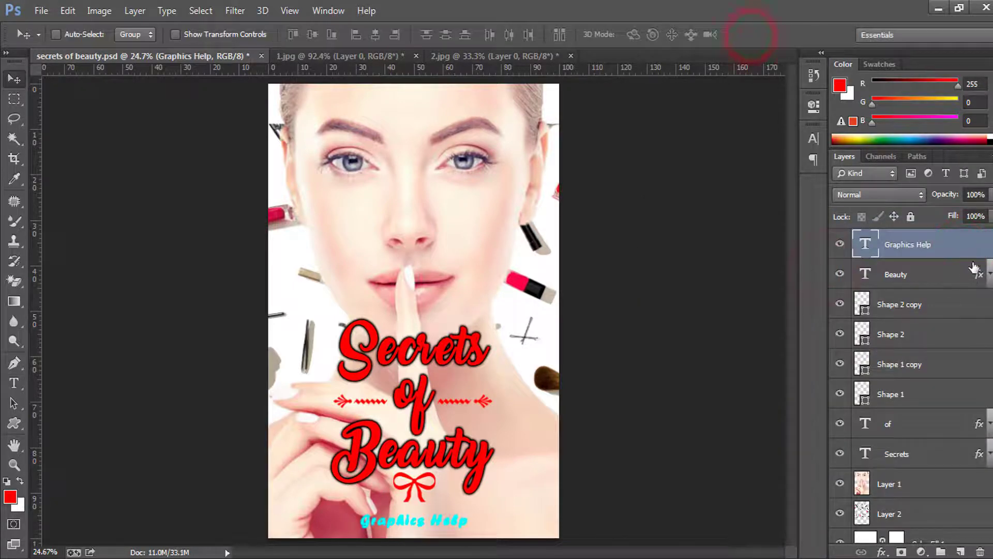
Step: Add a black Outer Glow to the "Graphics Help" text with Normal blend mode, 100% opacity, 12% spread and 38 px size
double_click(978, 249)
left_click(608, 348)
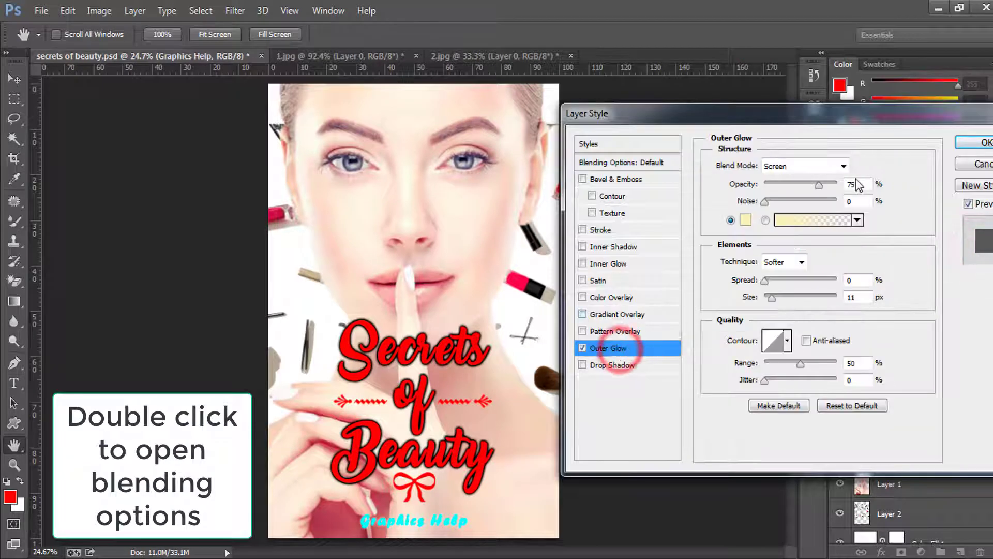
left_click(825, 170)
left_click(799, 178)
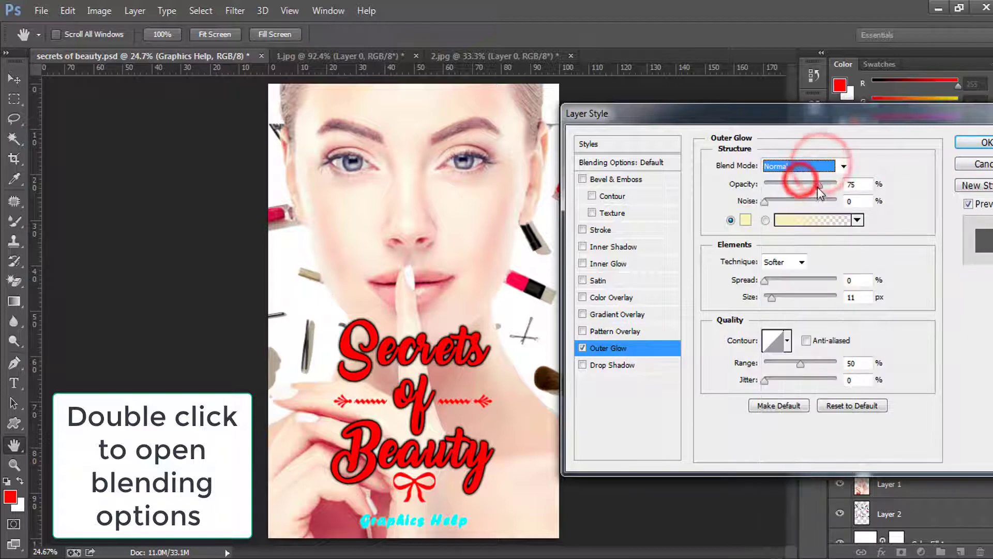
left_click_drag(819, 184, 836, 185)
left_click_drag(765, 280, 779, 297)
left_click(745, 220)
left_click_drag(686, 374, 645, 489)
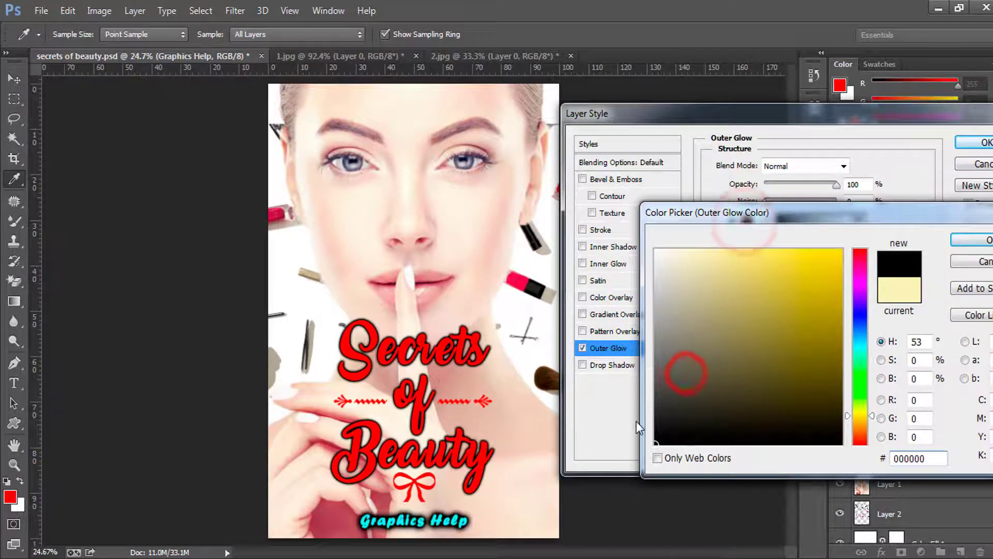
left_click(971, 240)
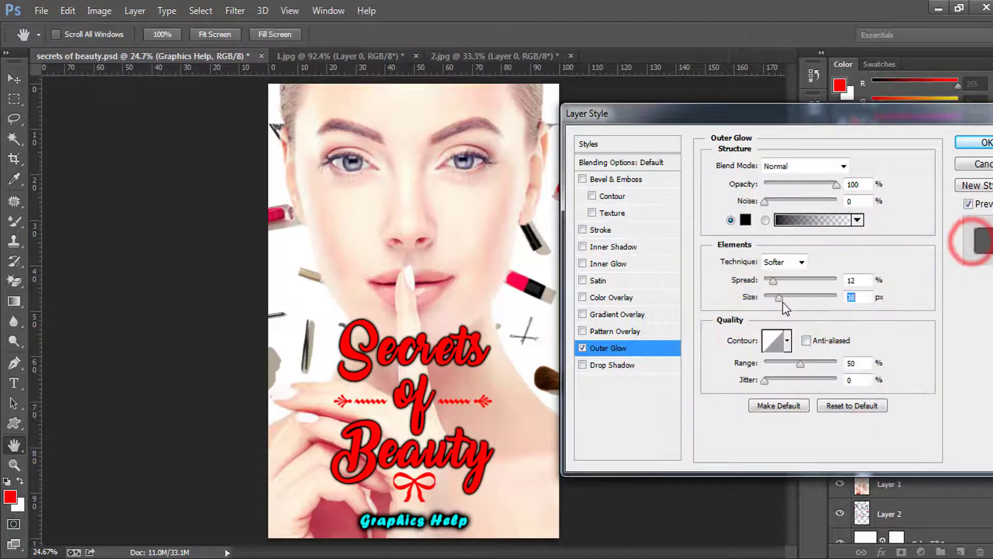
Step: Set the glow's size to 8 px and its spread to 24%, and apply the layer style
mouse_move(780, 298)
left_mouse_down()
mouse_move(771, 299)
mouse_move(772, 279)
mouse_move(782, 286)
left_mouse_up()
left_click(774, 280)
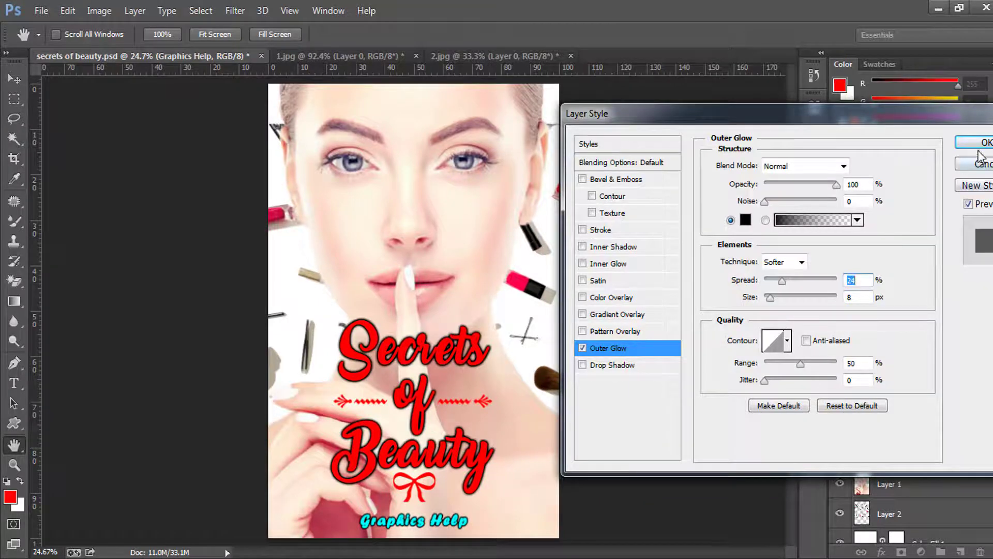
left_click(978, 147)
double_click(866, 247)
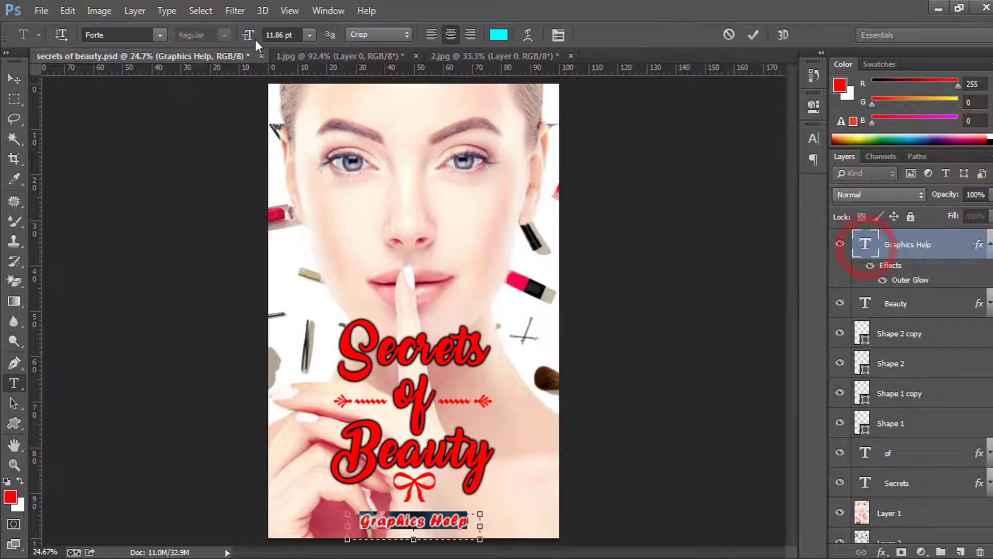
left_click_drag(250, 40, 250, 41)
left_click(754, 35)
Step: Add a full-width text box along the cover's top edge with the text "Beauty is a light in the"
left_click(14, 383)
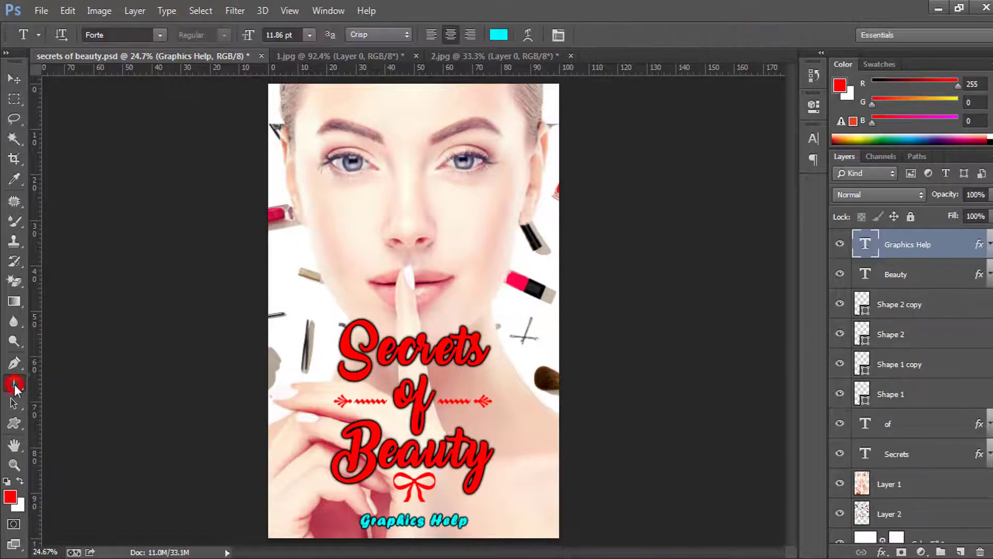
left_click_drag(272, 89, 559, 134)
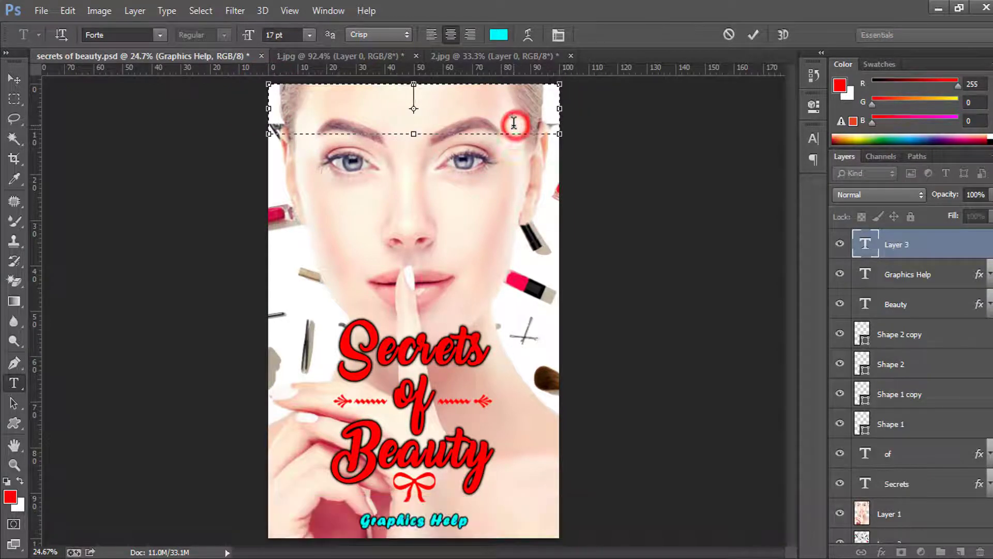
type("Beauty is a lig")
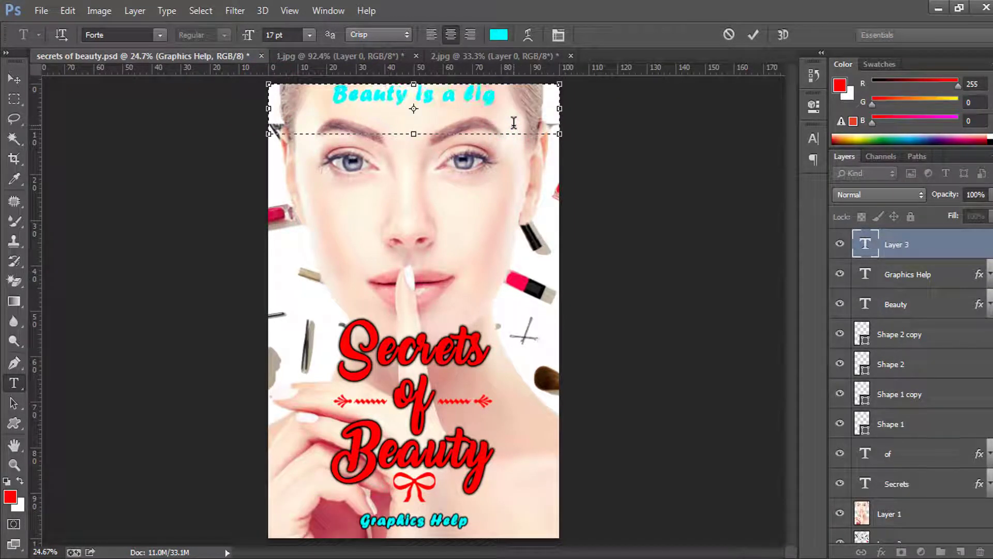
type("ht in the")
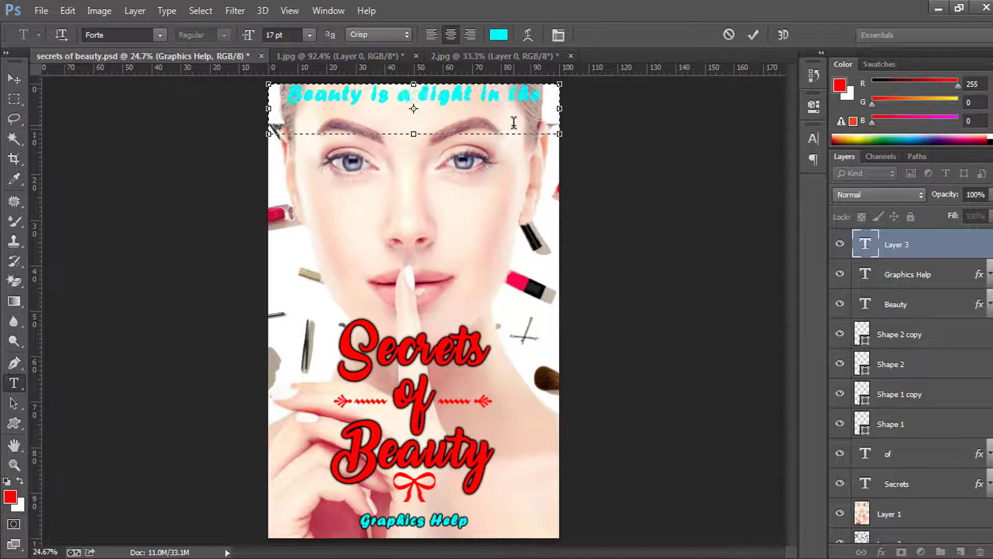
Step: Set the font of the "Beauty is a light in the" text to Gigi
key("ctrl+a")
left_click(159, 35)
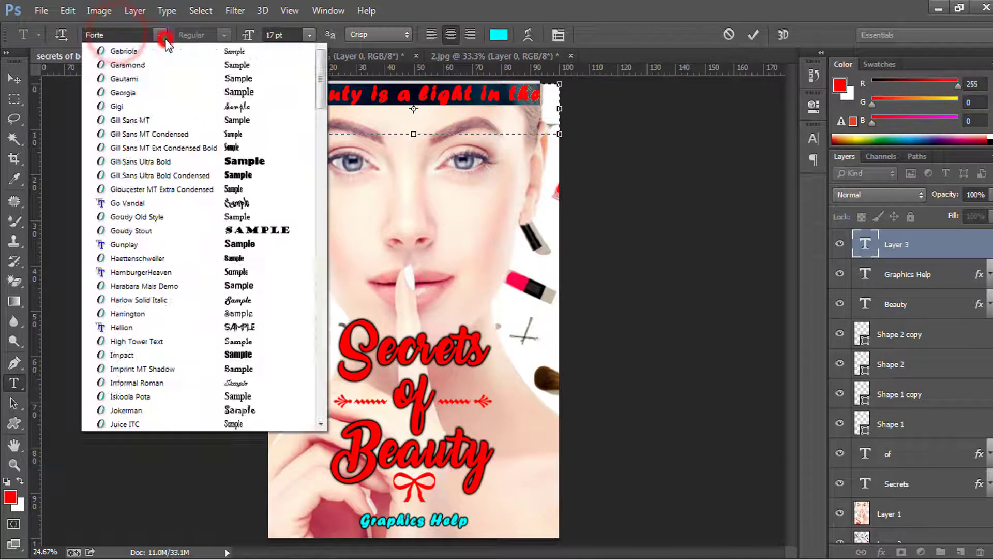
left_click_drag(319, 209, 331, 107)
scroll(215, 282, "down", 15)
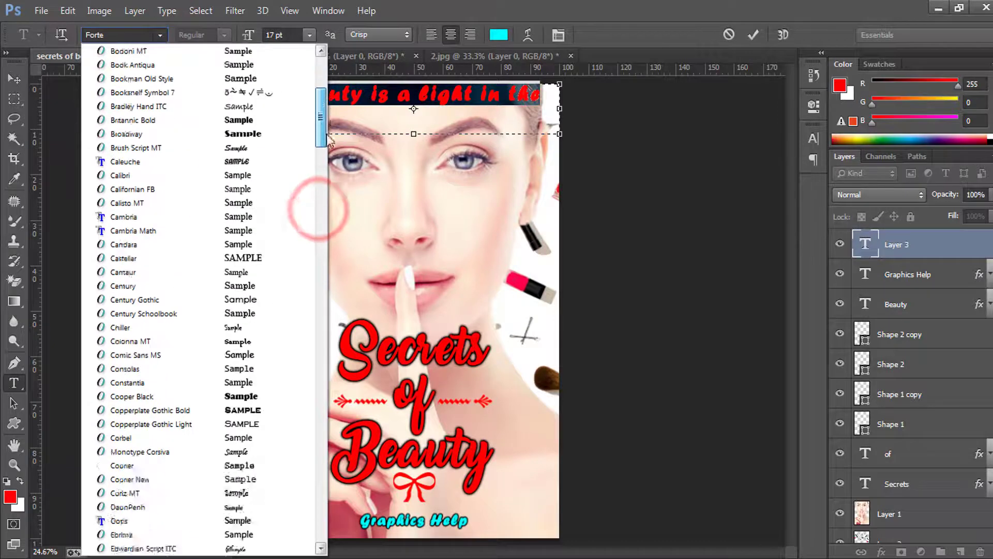
left_click(133, 341)
left_click(754, 35)
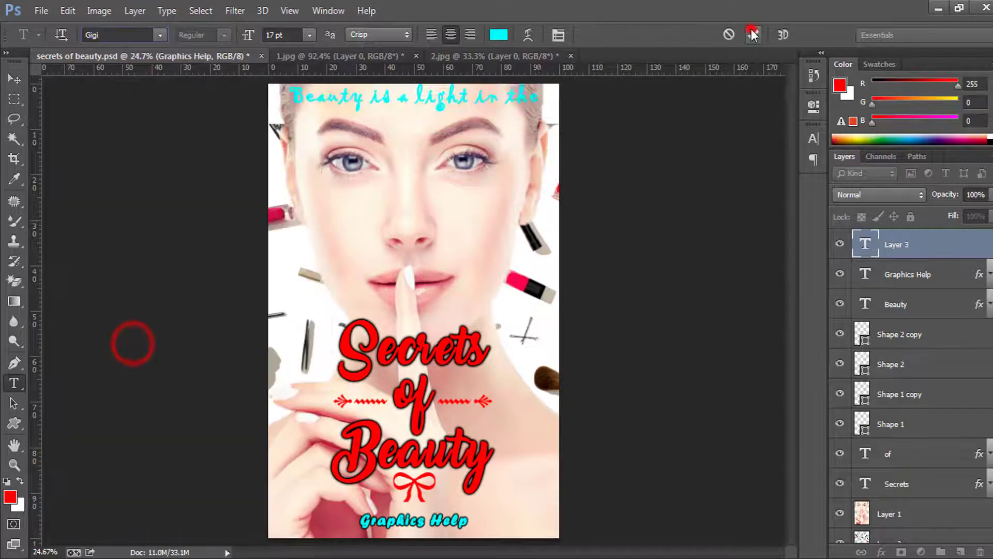
Step: Set the color of the "Beauty is a light in the" text to black (000000)
double_click(866, 244)
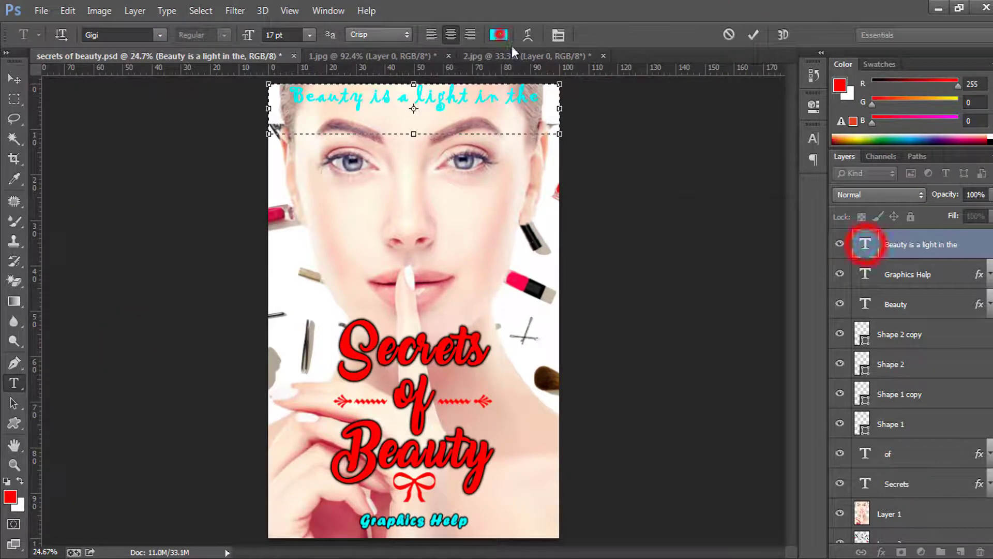
left_click(498, 35)
left_click_drag(861, 426, 861, 426)
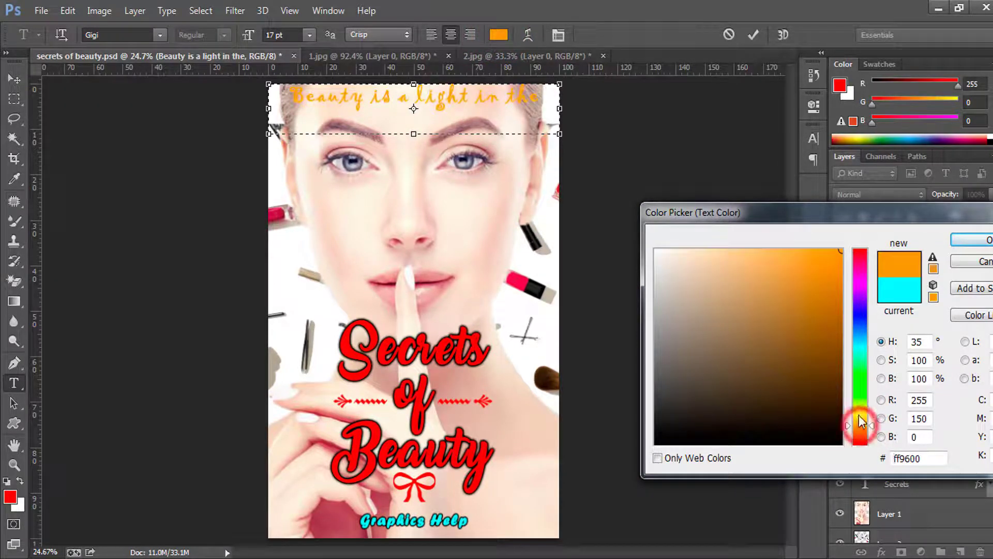
left_click(860, 312)
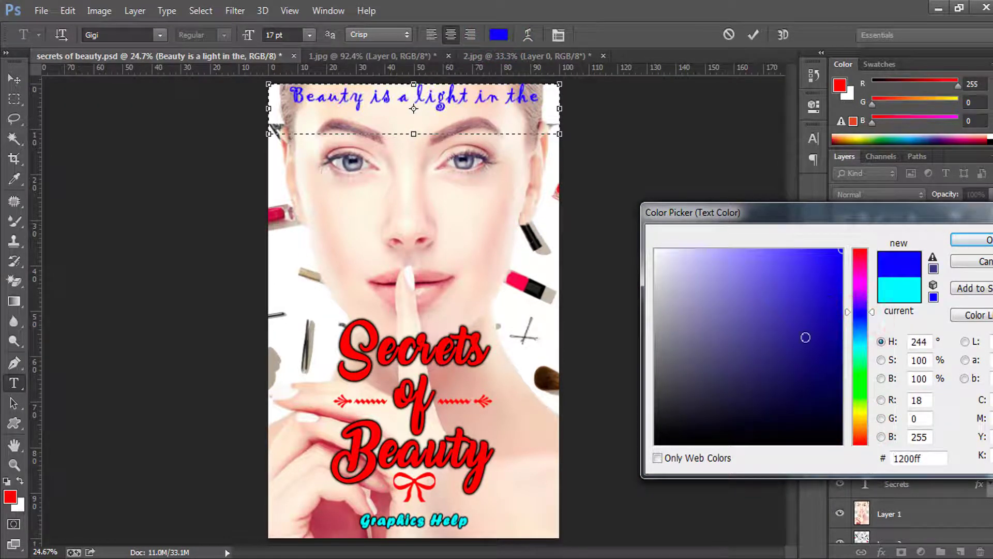
left_click_drag(700, 384, 655, 444)
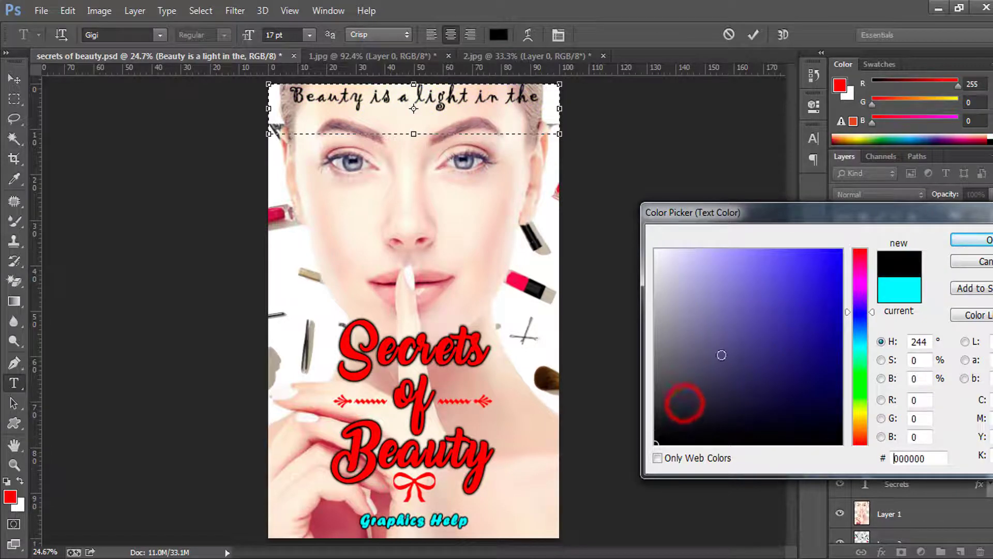
left_click(979, 241)
left_click(754, 33)
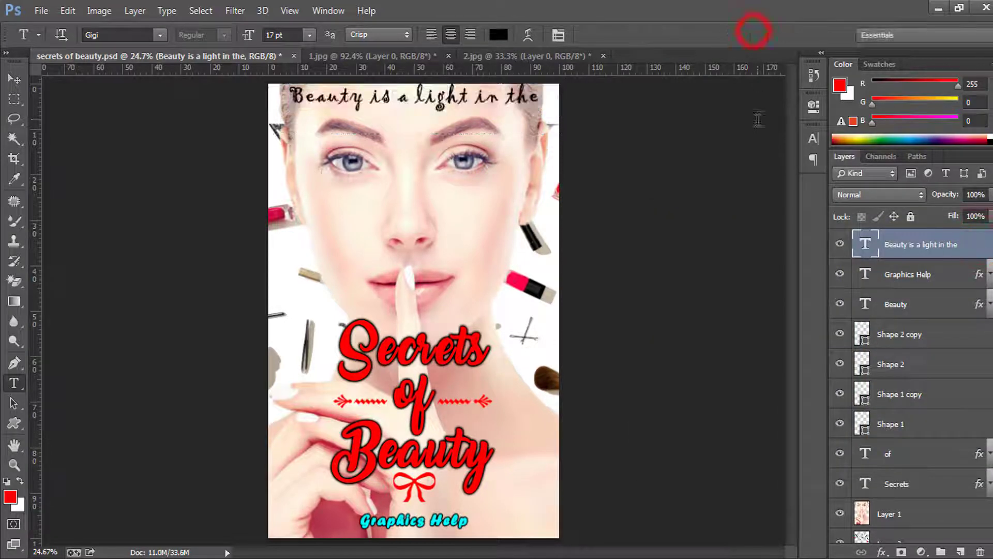
Step: Change the "Beauty is a light in the" text's font to Hellion and its size to 15 pt
double_click(865, 244)
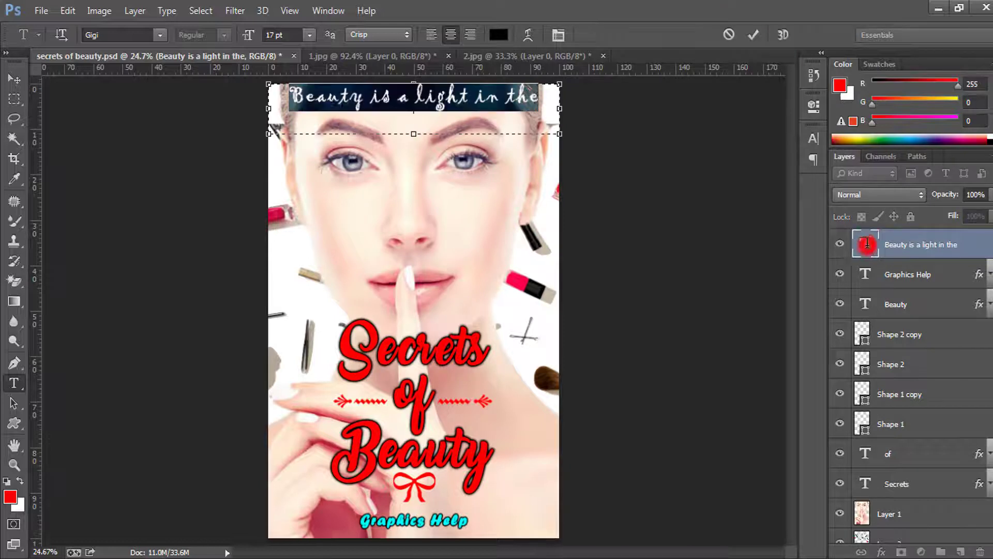
left_click(135, 35)
key("Return")
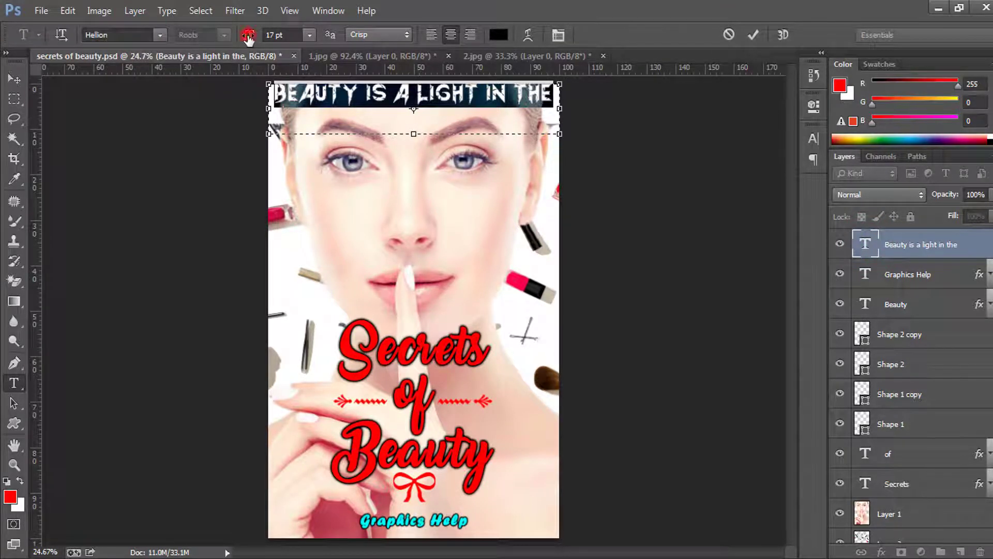
left_click_drag(248, 37, 250, 38)
left_click(753, 35)
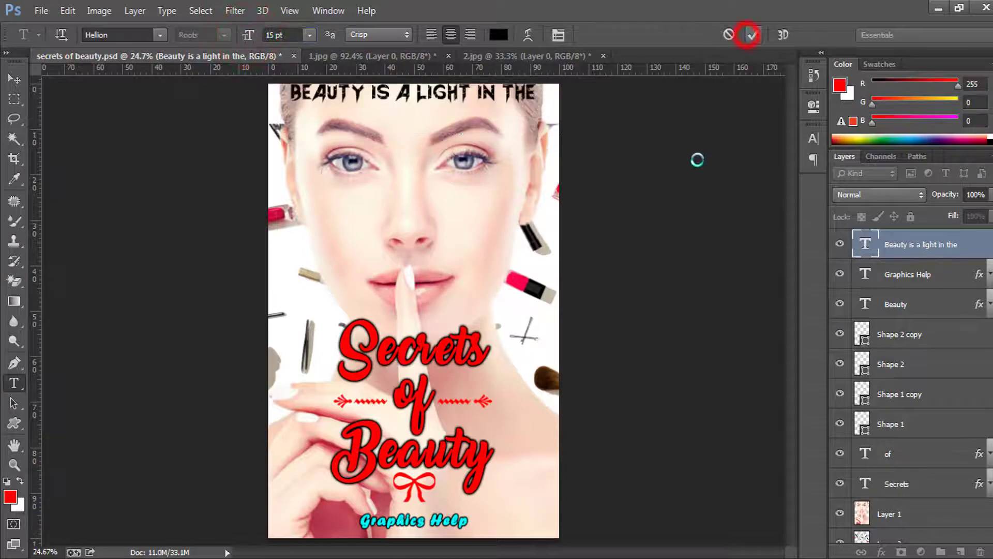
Step: Add an Outer Glow to the tagline text with Normal blend mode, 100% opacity, 24% spread and 8 px size
double_click(981, 257)
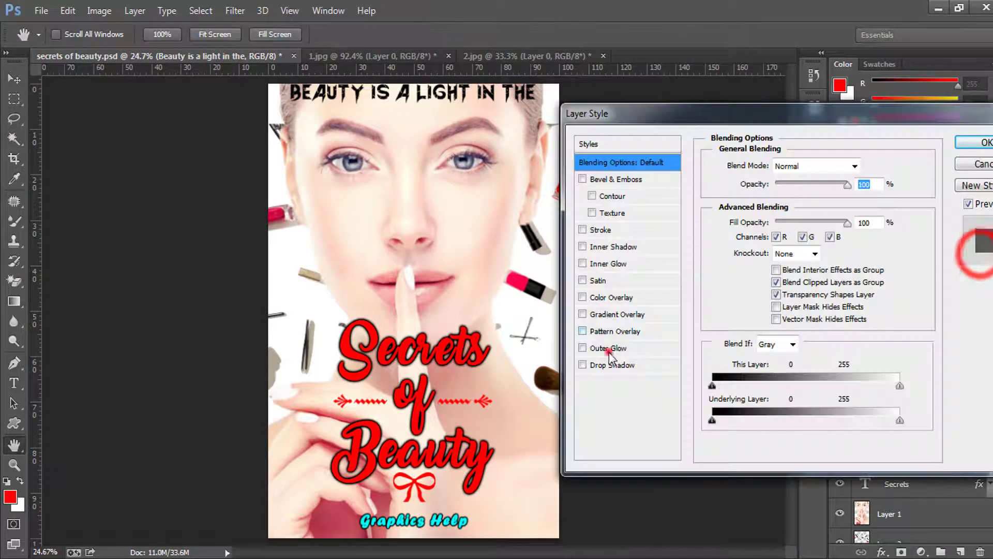
left_click(599, 351)
left_click(983, 173)
left_click_drag(980, 282, 984, 256)
double_click(980, 248)
left_click(600, 346)
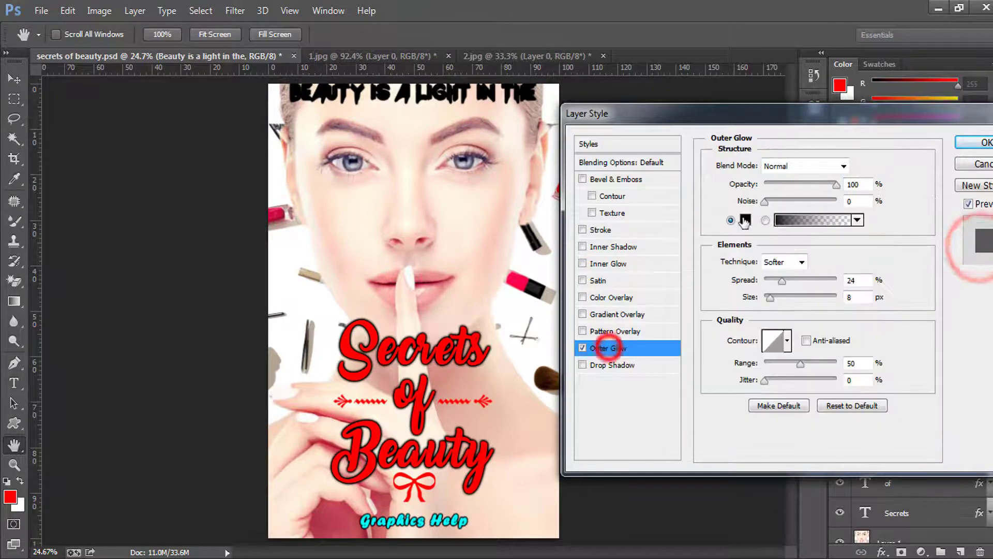
Step: Set the tagline's Outer Glow color to yellow ffcc00, apply the layer style and collapse the effects list
left_click(744, 218)
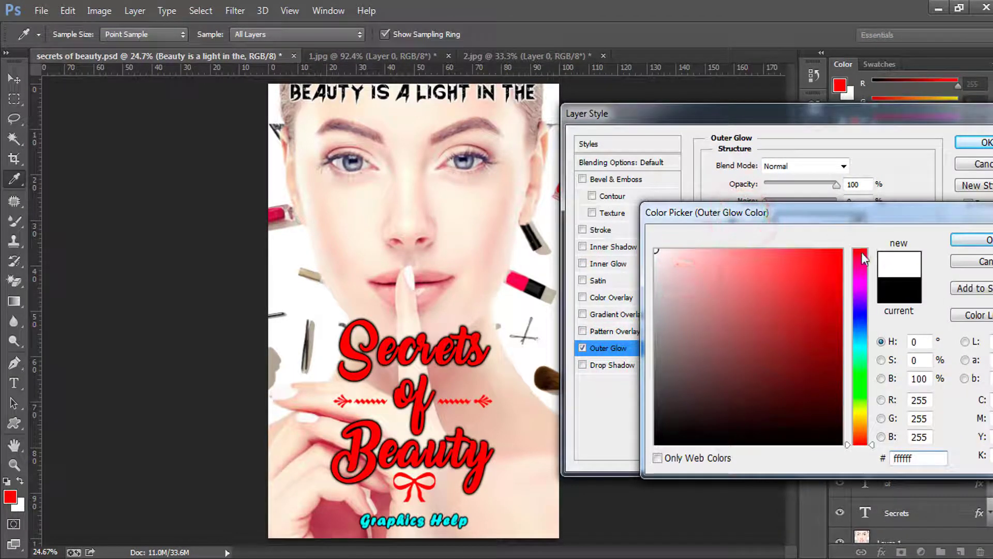
left_click(842, 251)
left_click(861, 345)
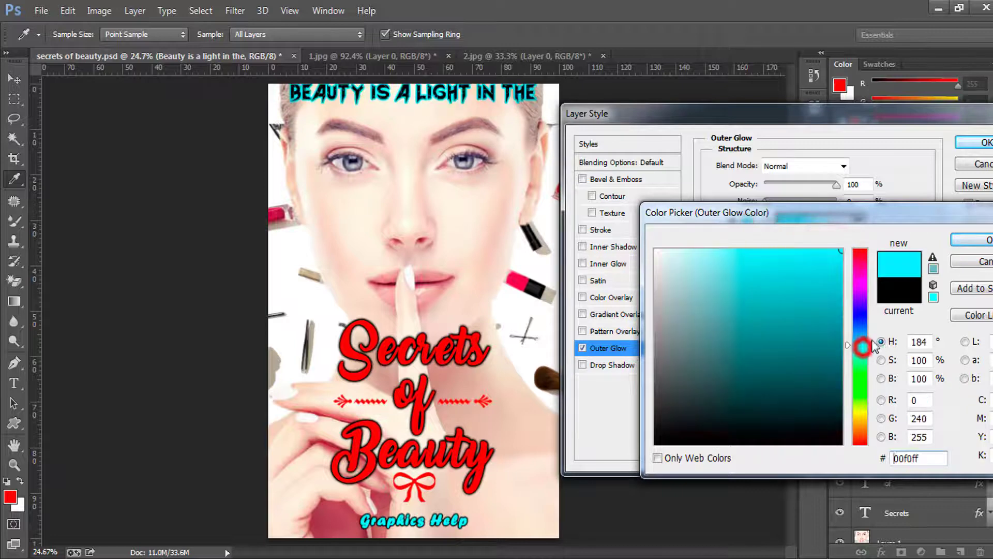
left_click(860, 423)
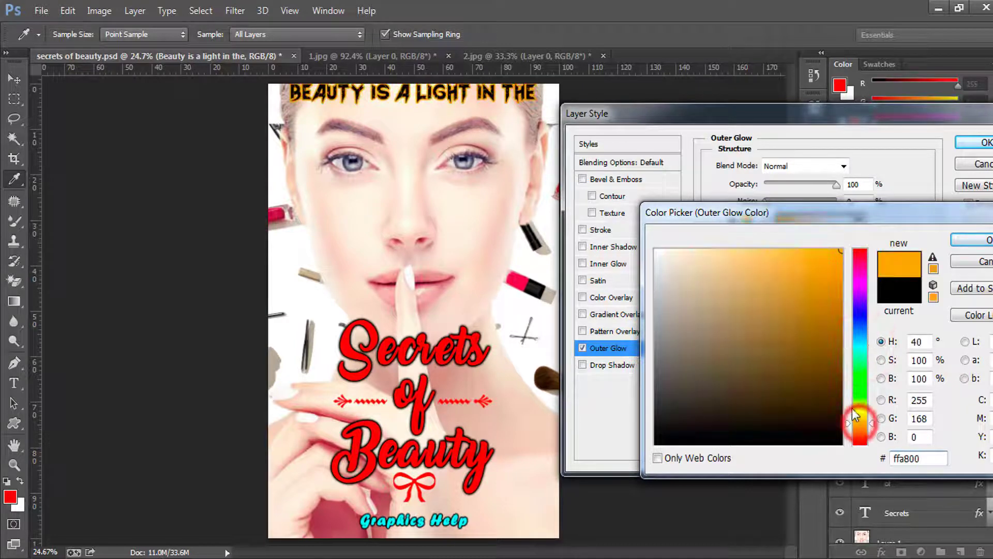
left_click_drag(871, 425, 868, 417)
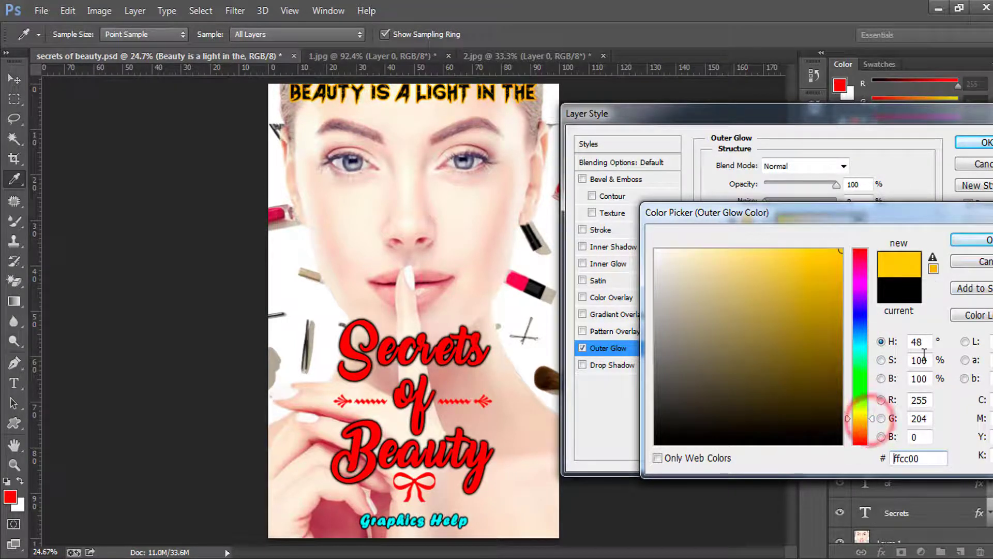
left_click(967, 240)
left_click(978, 145)
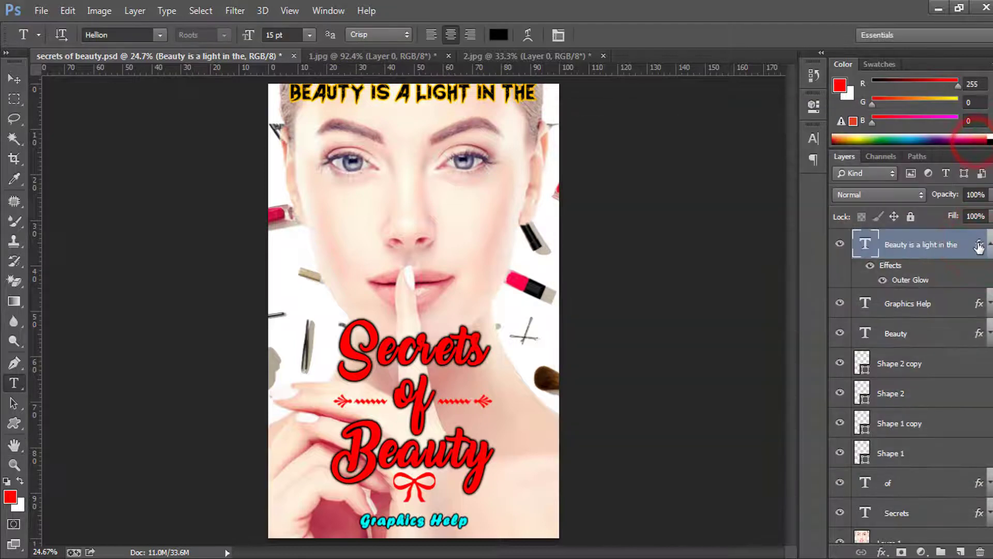
left_click(979, 246)
Step: Nudge the tagline down from the cover's top edge and left, leaving room for a shape after "the"
left_click(14, 78)
key("shift+Down")
key("shift+Down")
key("shift+Down")
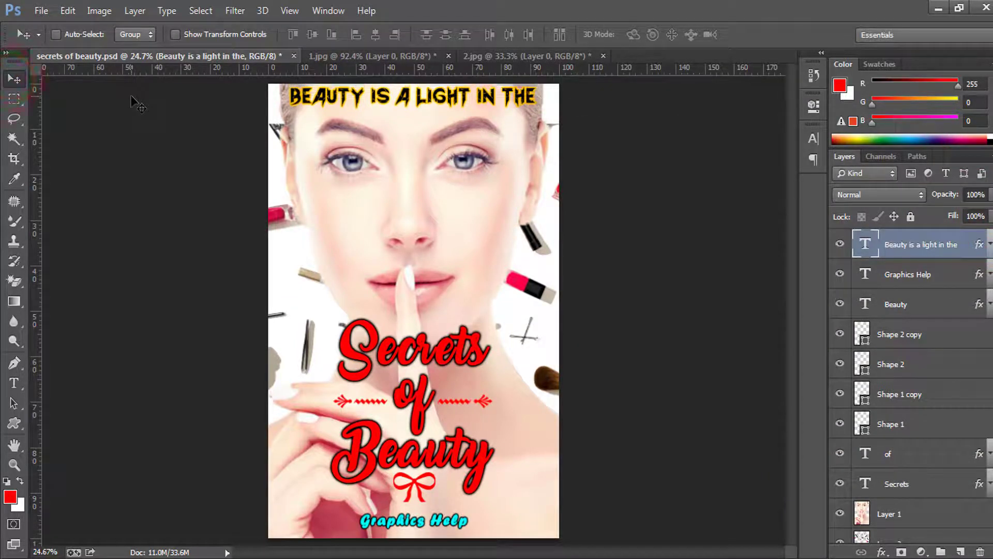
key("shift+Left")
key("shift+Left")
key("shift+Left")
key("shift+Left")
key("shift+Left")
key("shift+Left")
key("shift+Left")
key("shift+Left")
key("shift+Left")
key("shift+Left")
key("shift+Left")
key("shift+Down")
key("shift+Down")
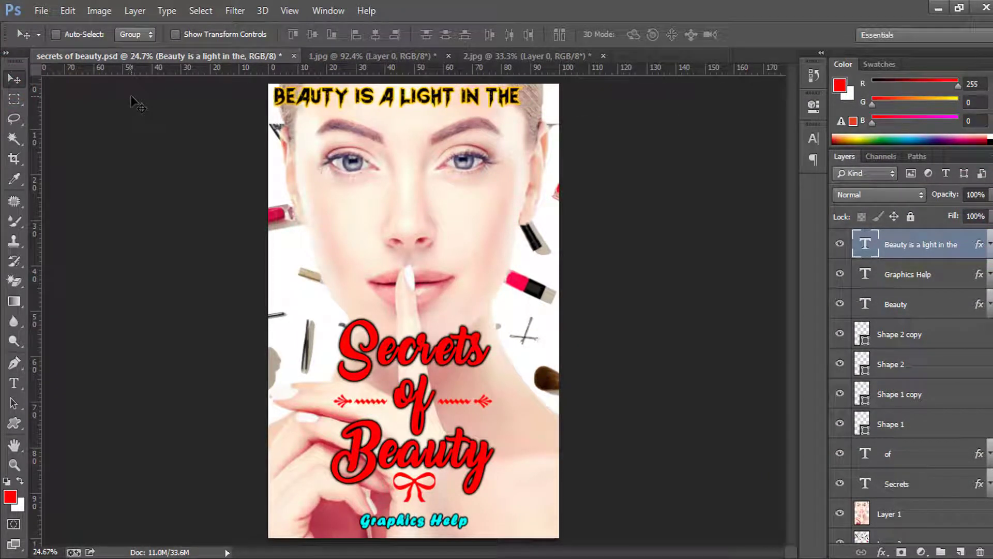
key("shift+Left")
key("shift+Left")
Step: Try a red outlined heart custom shape of about 133 by 153 px after the tagline, and undo it
left_click(14, 423)
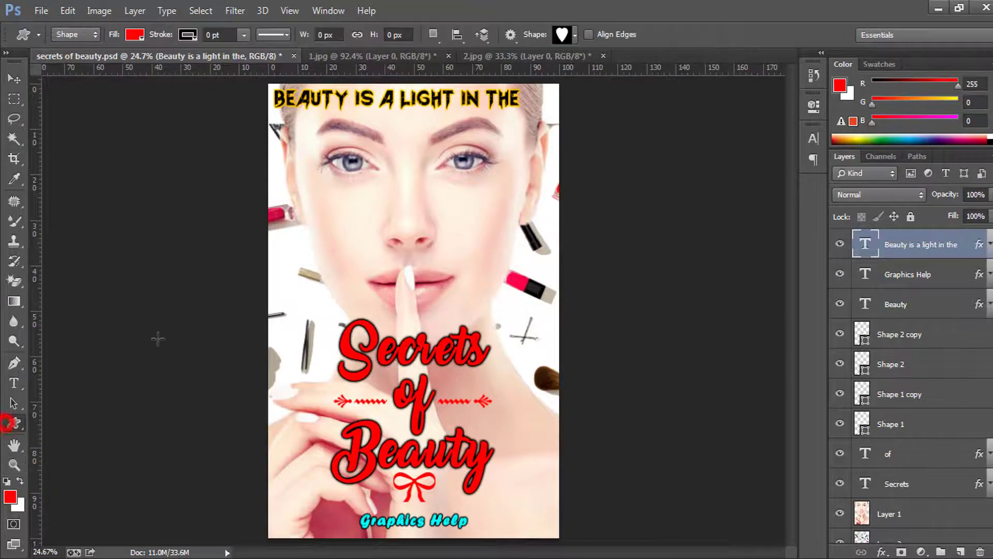
left_click(574, 35)
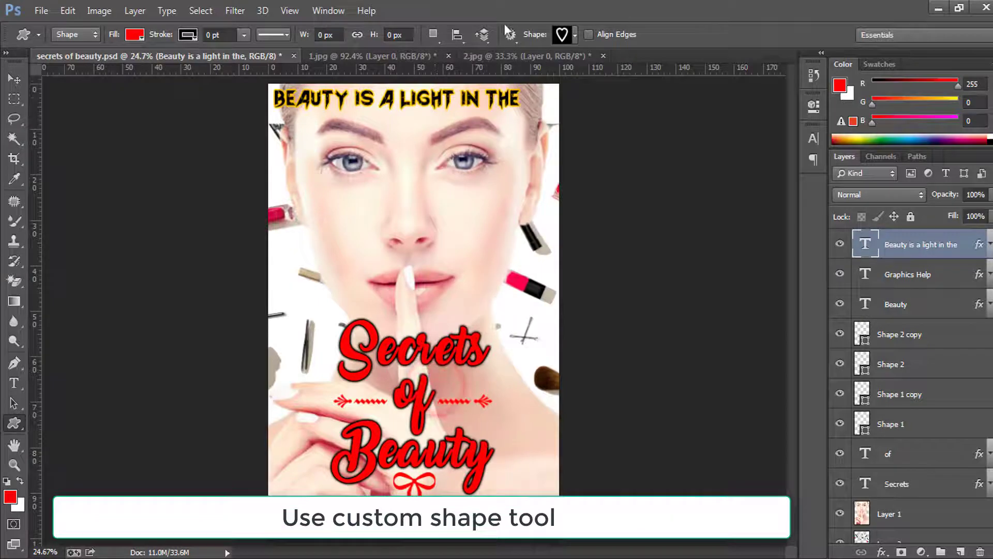
left_click(533, 104)
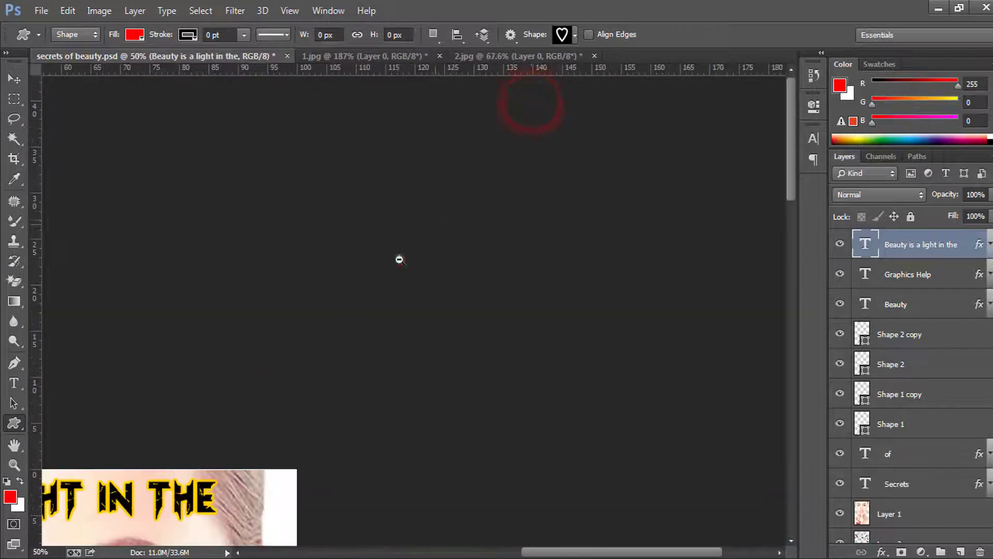
left_click(356, 320, "alt")
left_click(539, 79)
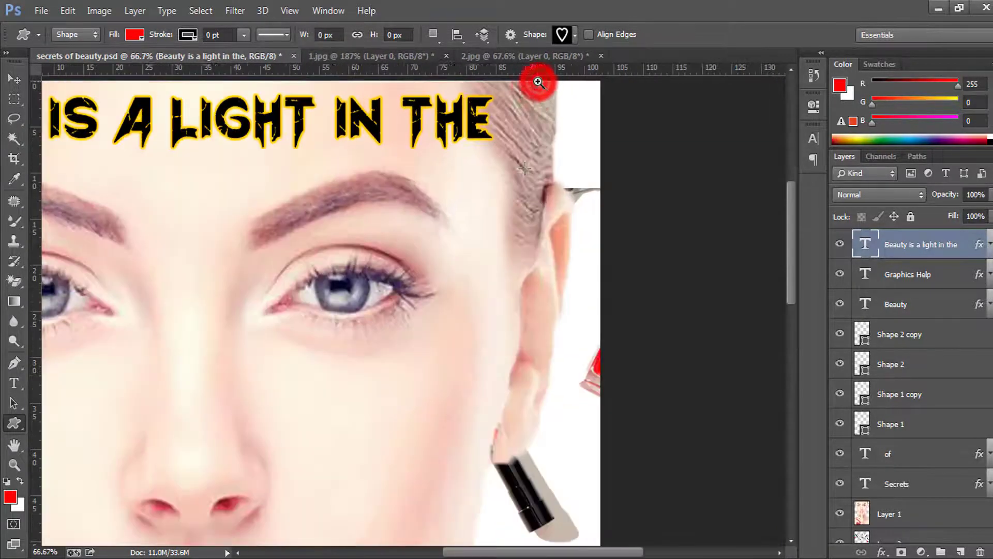
left_click_drag(496, 236, 485, 253)
left_click_drag(477, 170, 558, 249)
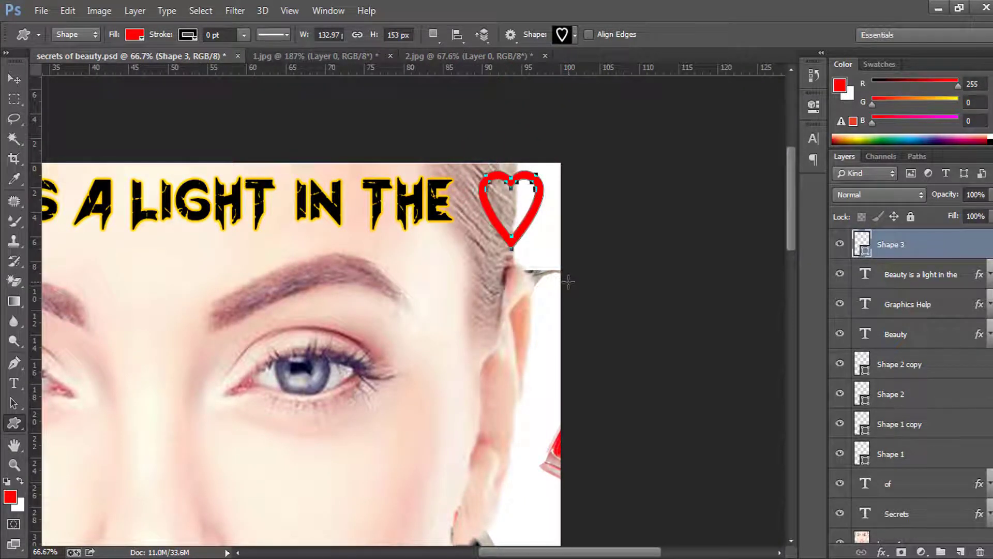
key("ctrl+z")
Step: Draw a solid red heart custom shape at the end of the tagline, just after "the"
left_click(575, 35)
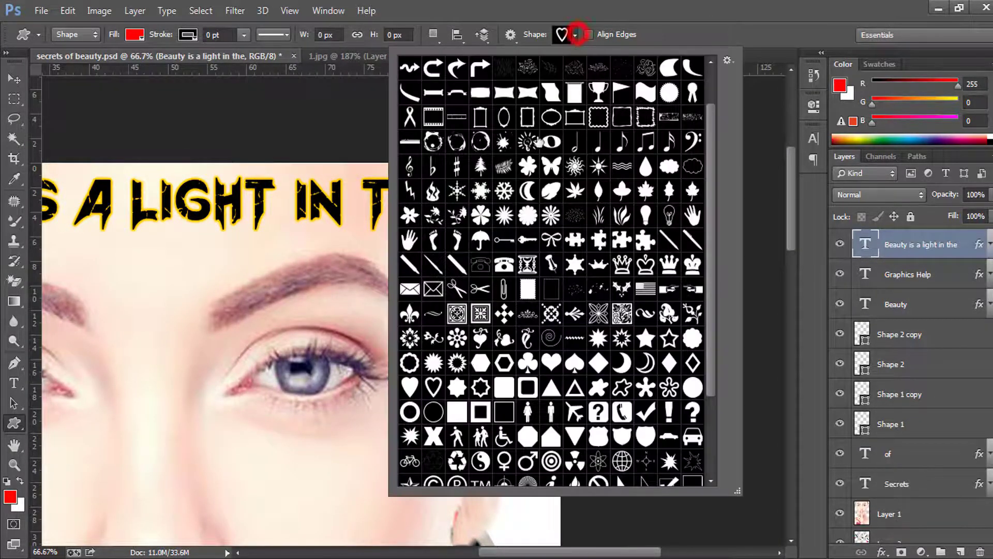
double_click(410, 388)
left_click_drag(479, 174, 564, 240)
key("ctrl+0")
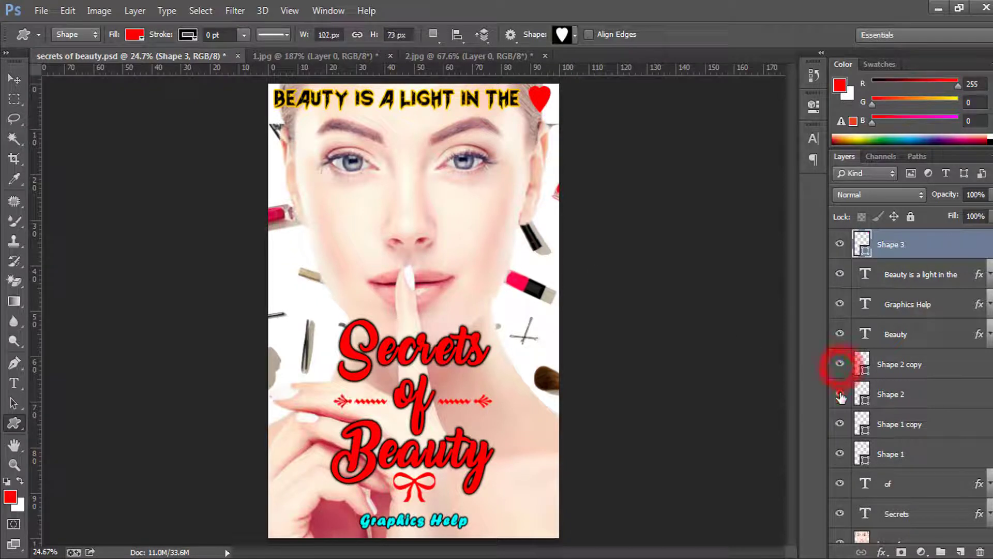
Step: Nudge the two arrow-end ornaments, Shape 2 and Shape 2 copy, slightly inward toward the wavy lines beside "of", and save the document
left_click(895, 394)
key("v")
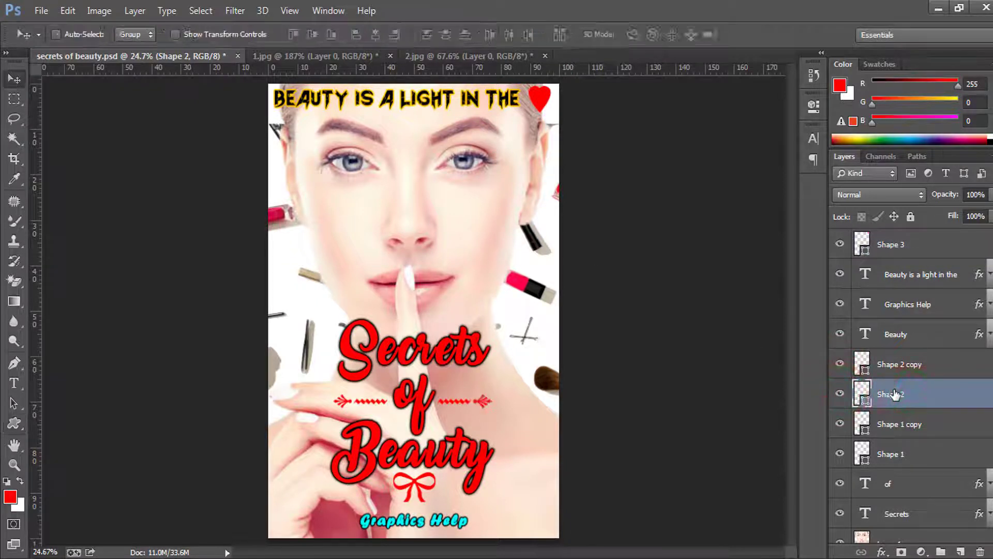
left_click(898, 361)
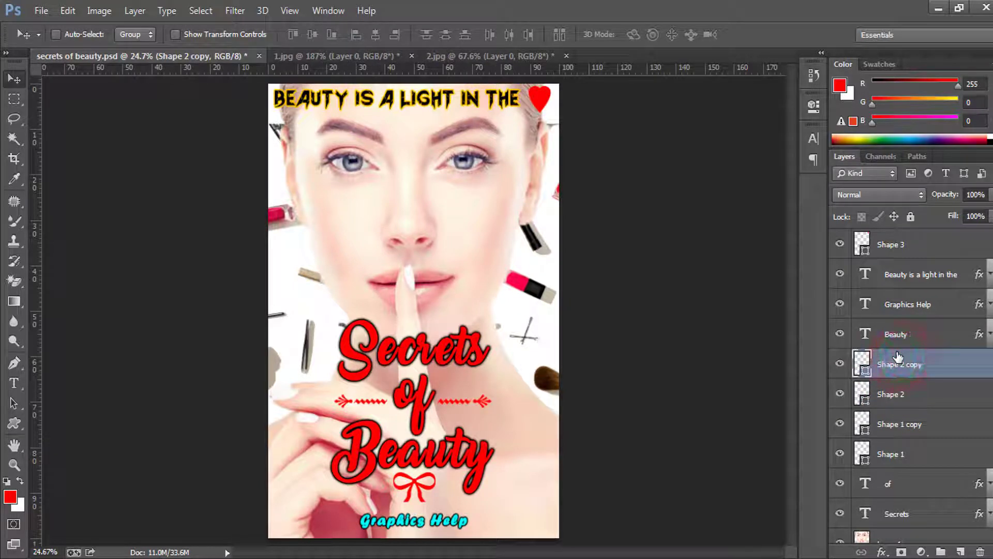
left_click(895, 395)
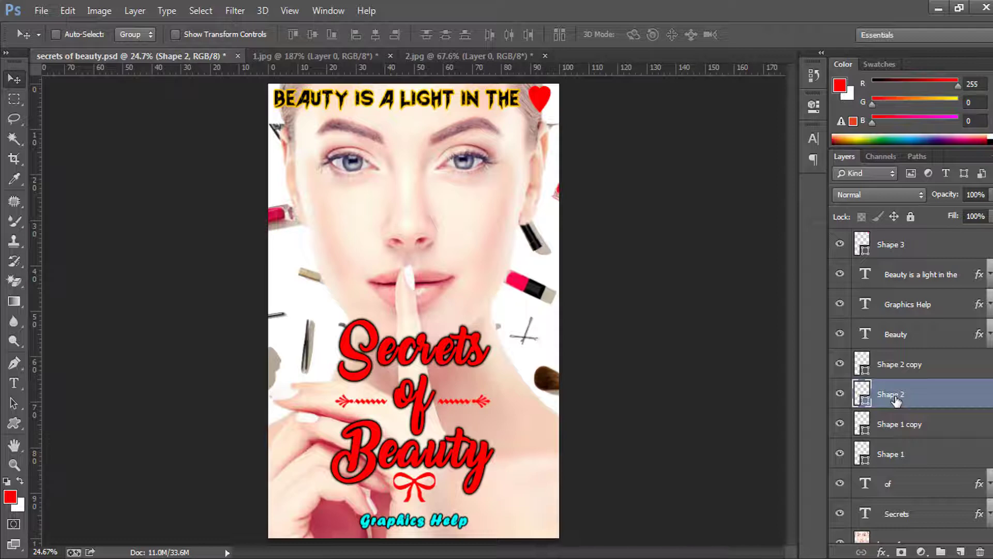
key("ctrl+s")
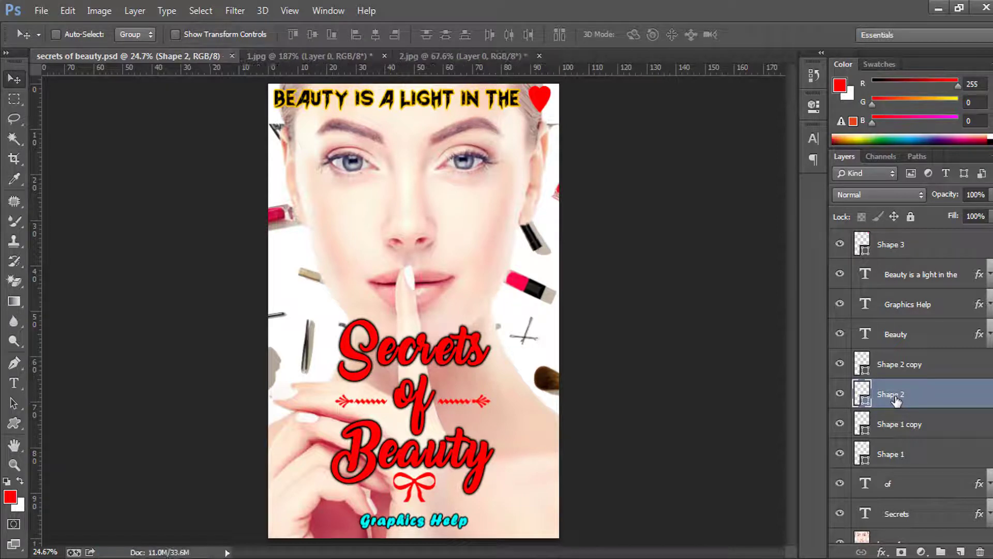